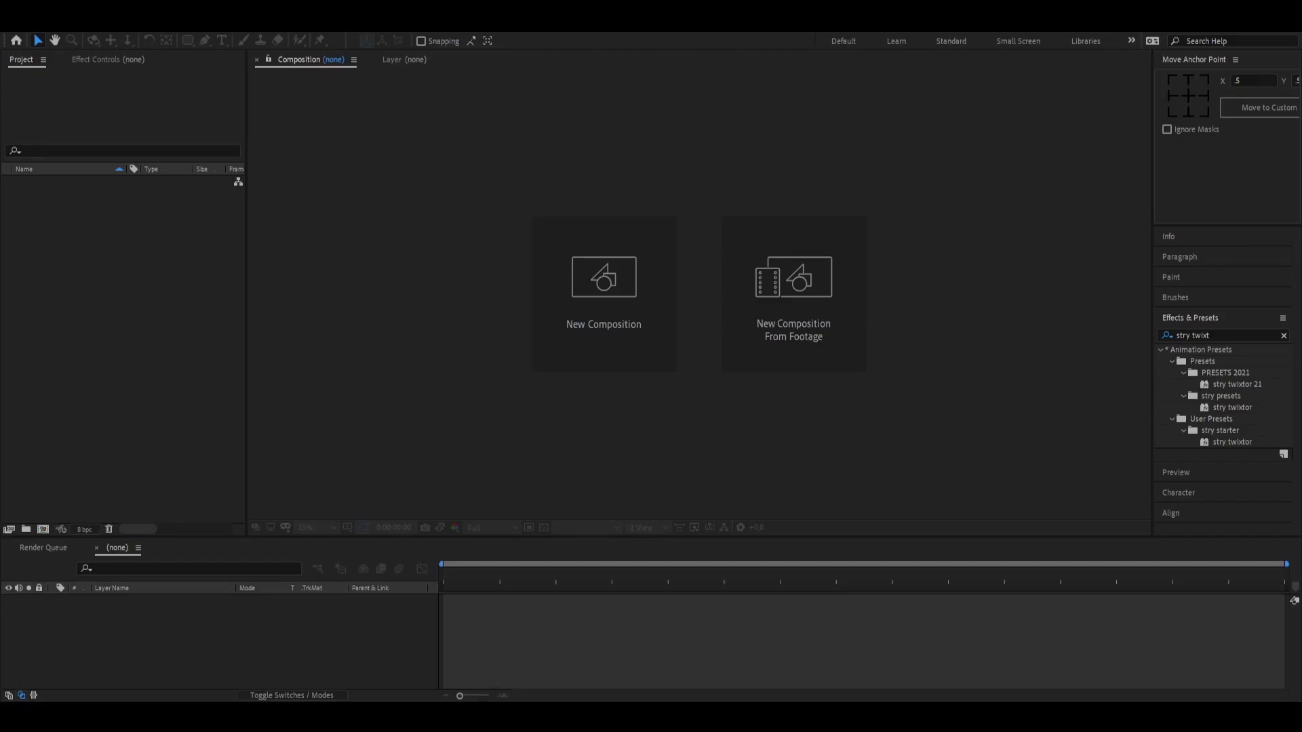
Start a new composition from the New Composition tile in the empty viewer.
left_click(153, 335)
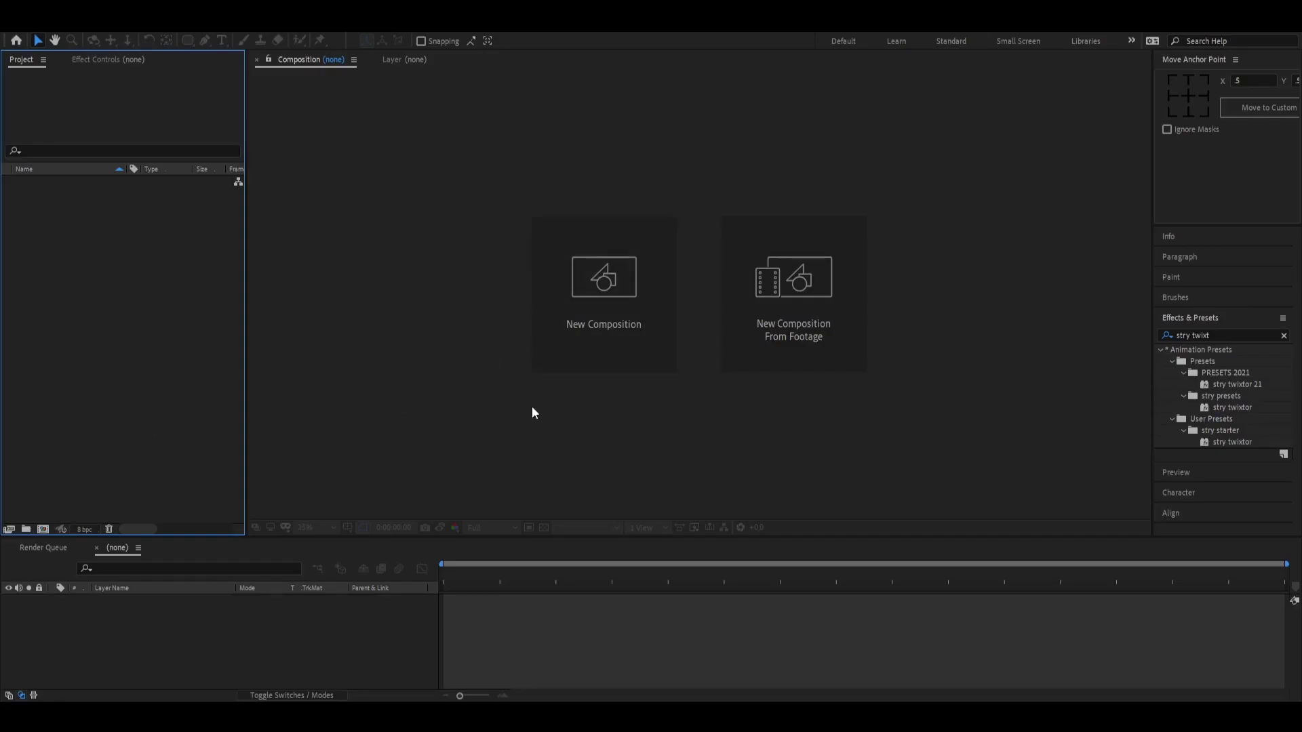
Create the 1920×1080, 5-second Comp 1 and toggle the viewer's transparency grid.
left_click(619, 340)
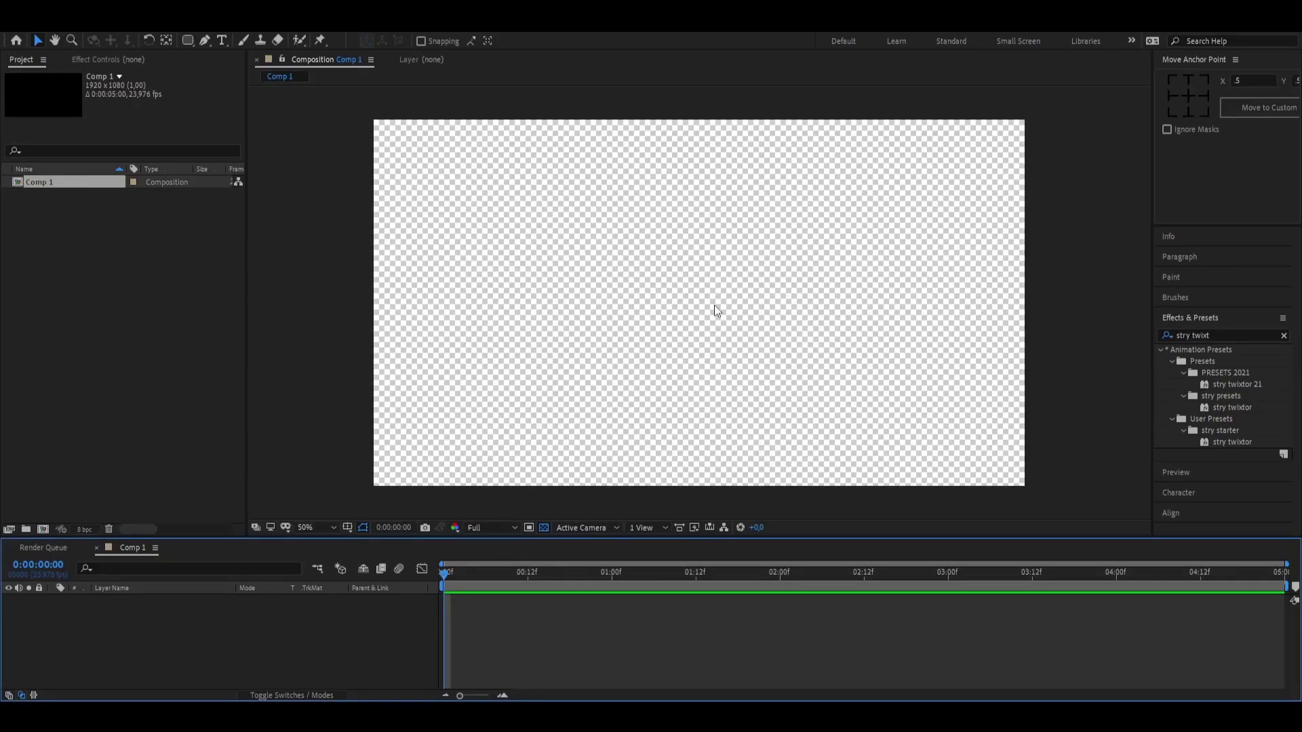
left_click(544, 529)
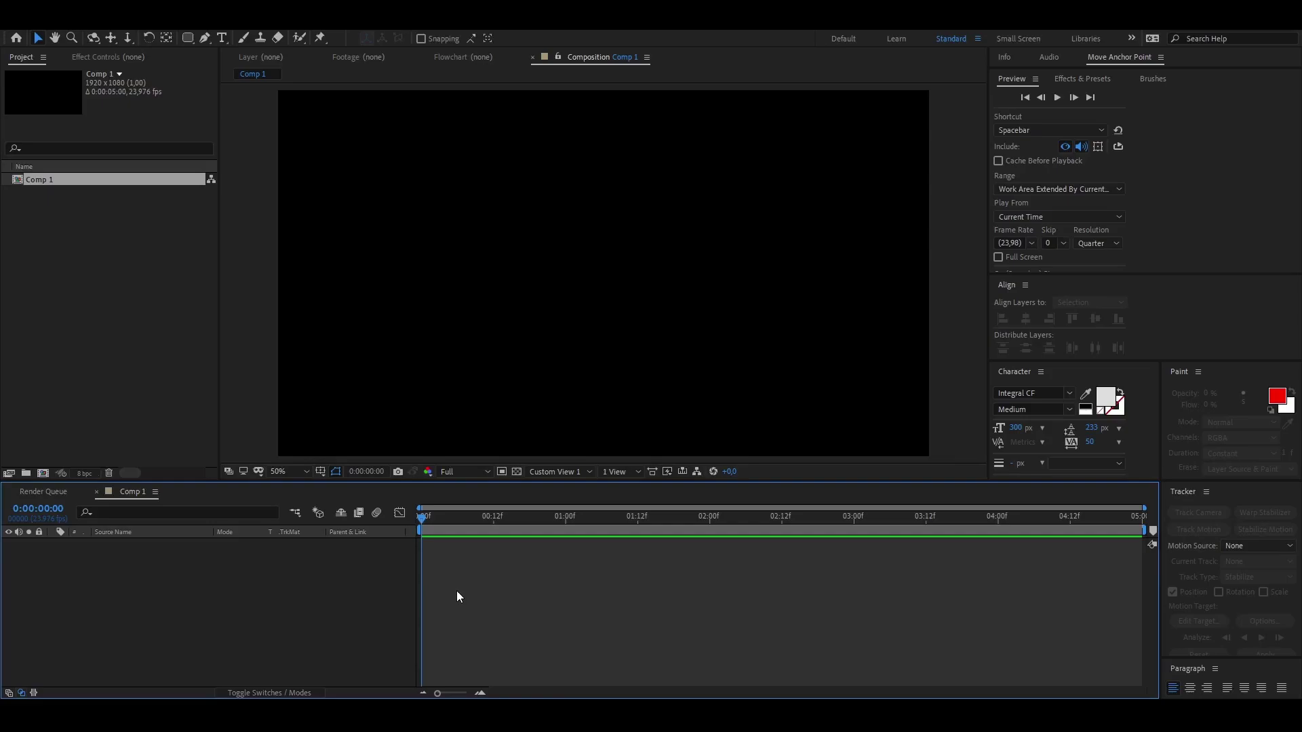
Add a full-frame black solid, Black Solid 1, and select its layer.
key("ctrl+y")
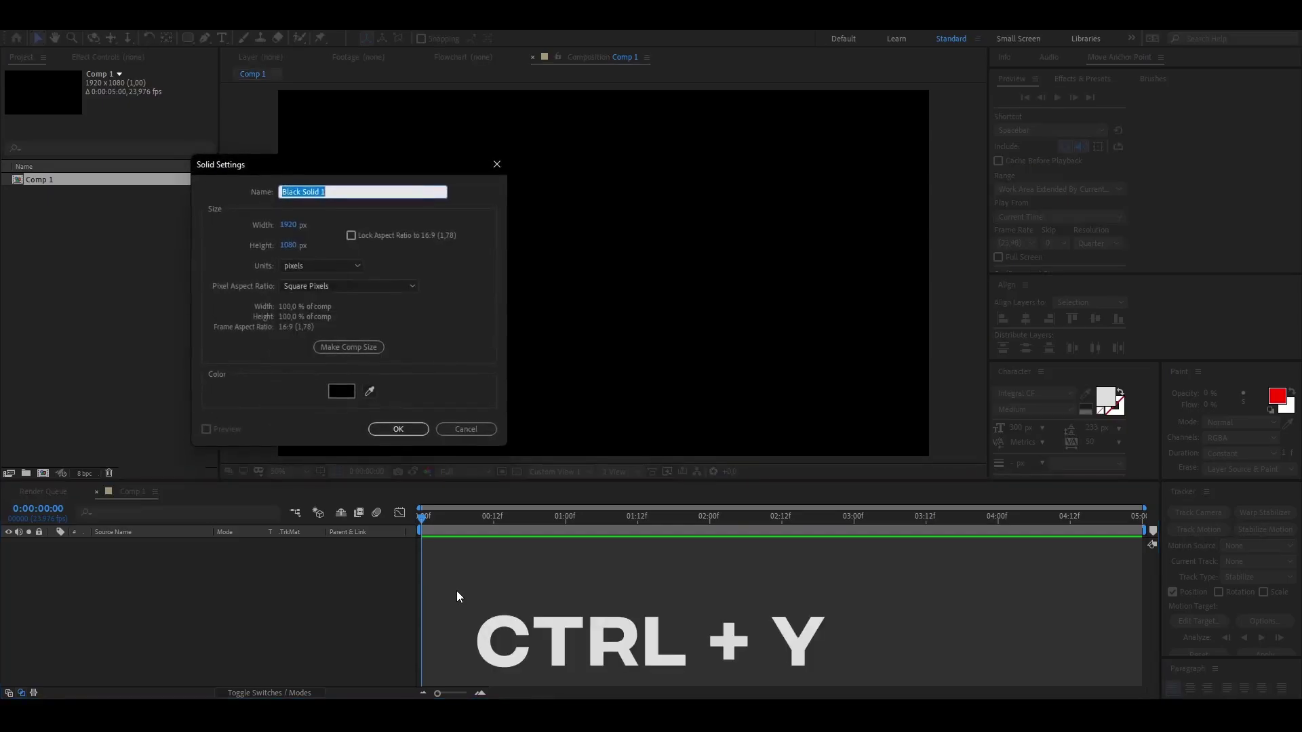
left_click(342, 392)
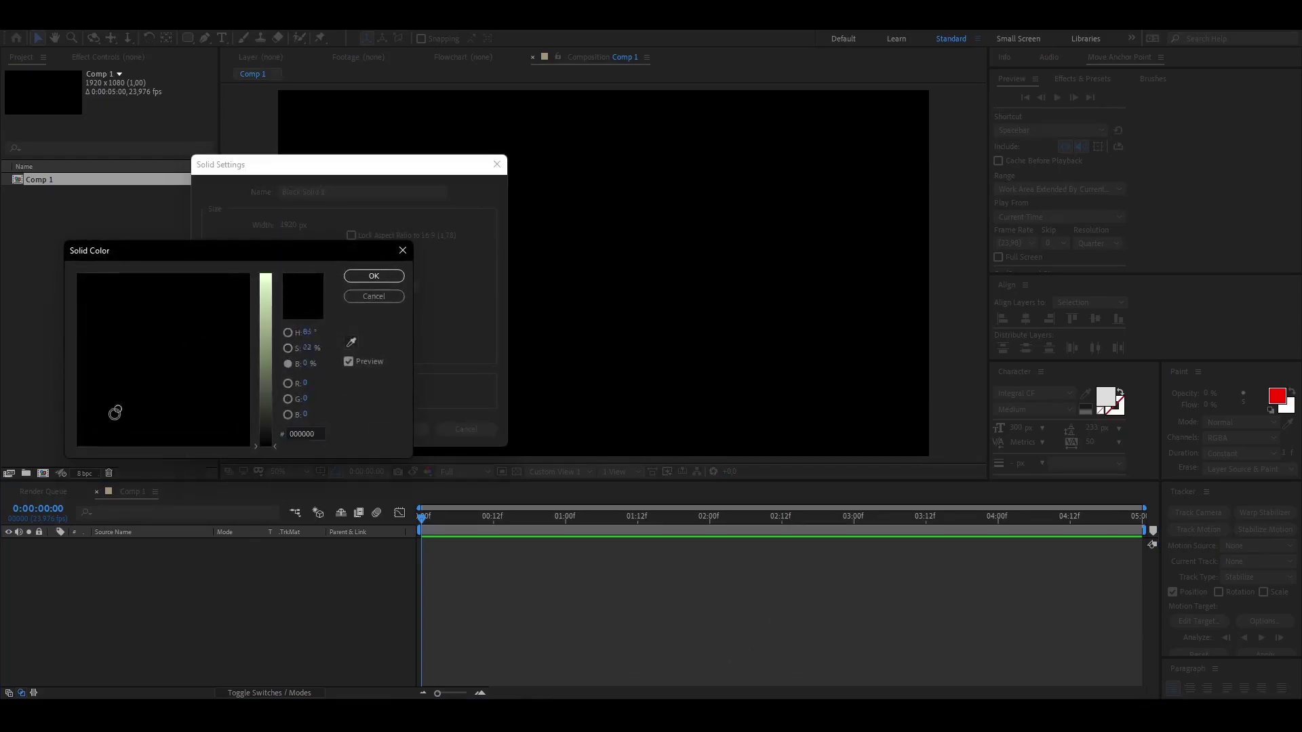
left_click(369, 277)
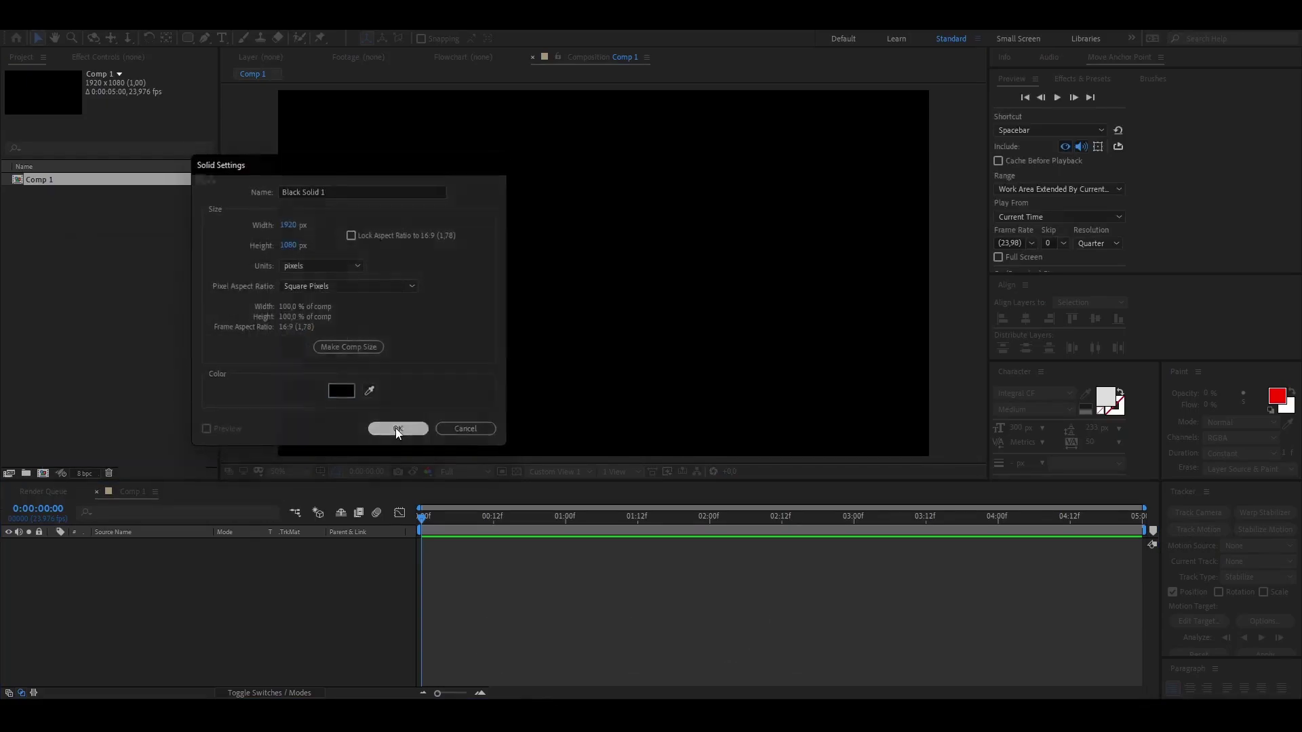
left_click(396, 428)
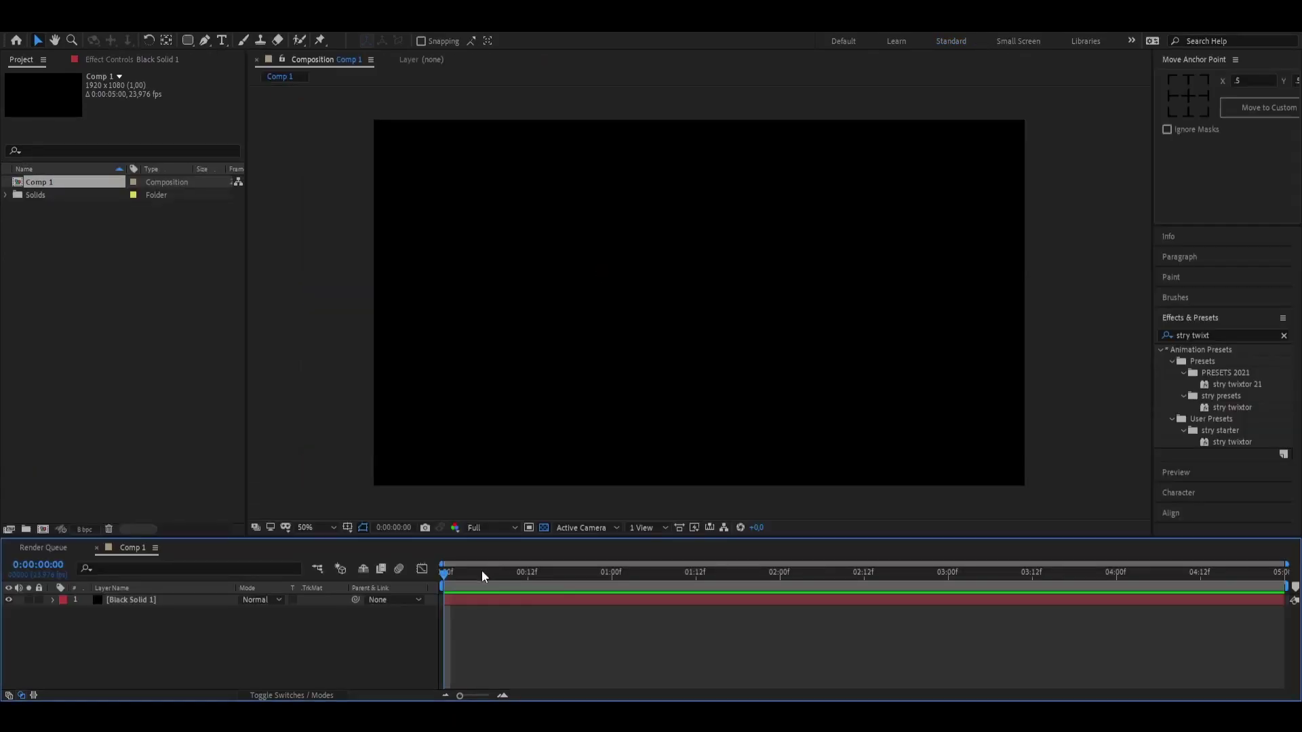
left_click(460, 600)
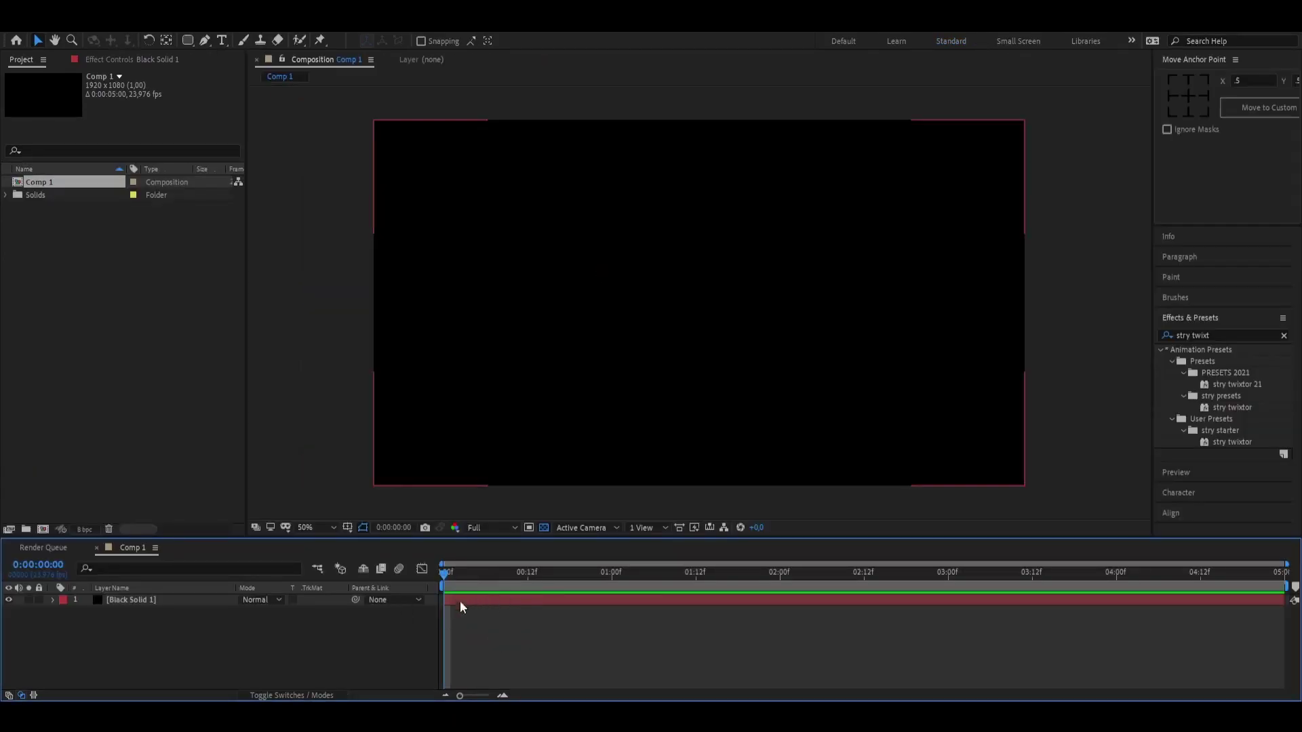
Add a full-frame green Shape Layer 1 above the solid using the Rounded Rectangle Tool.
left_click(510, 644)
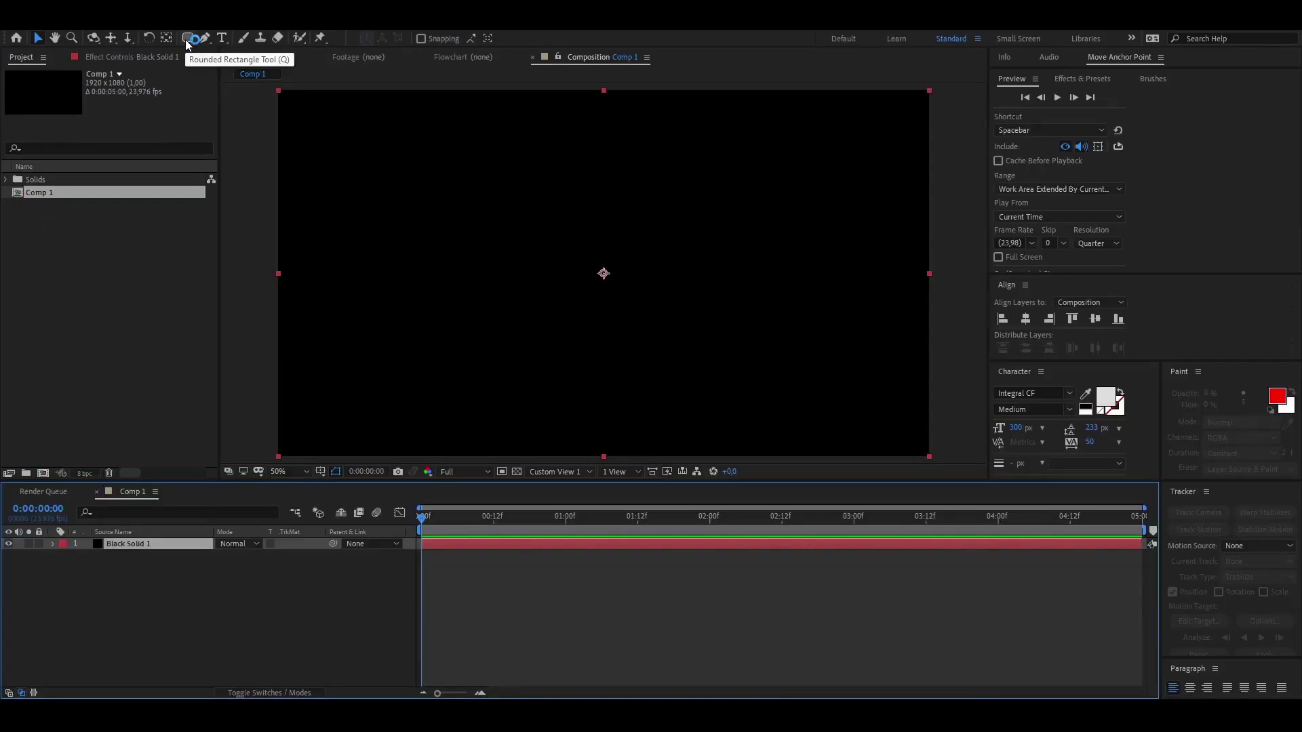
left_click(186, 40)
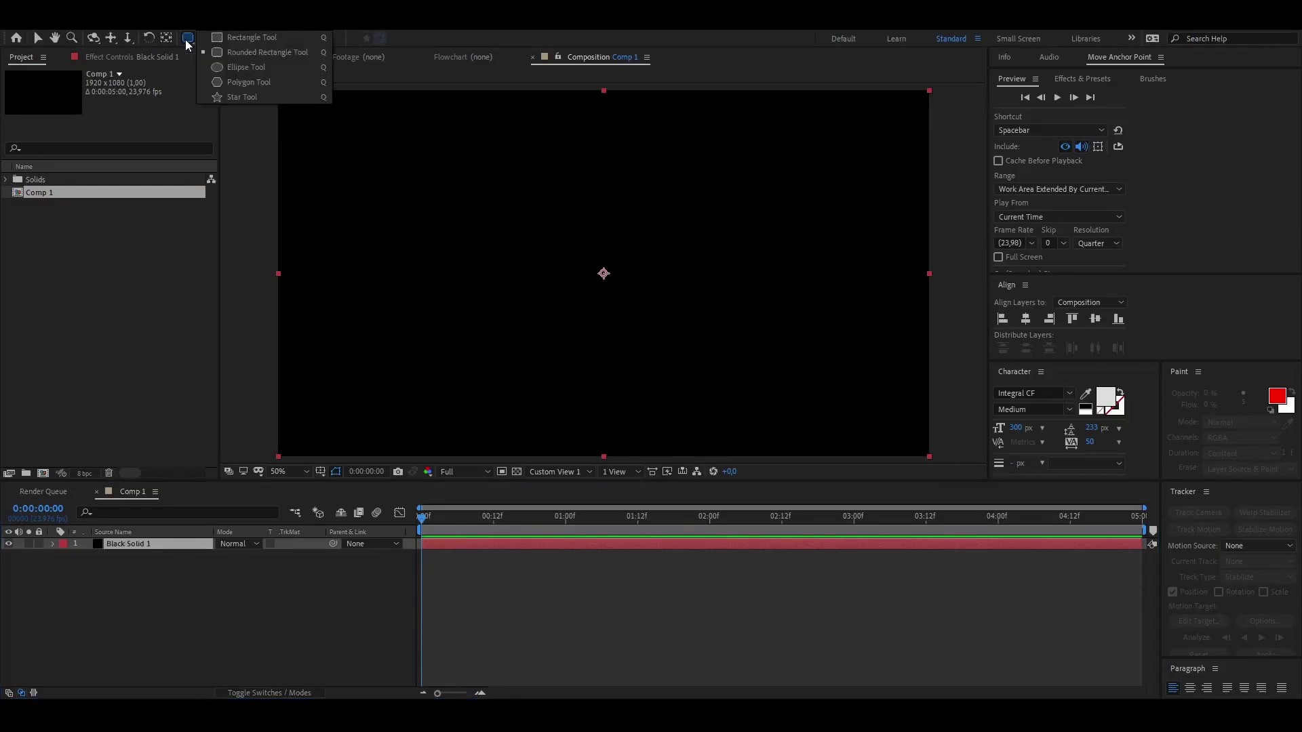
left_click(244, 38)
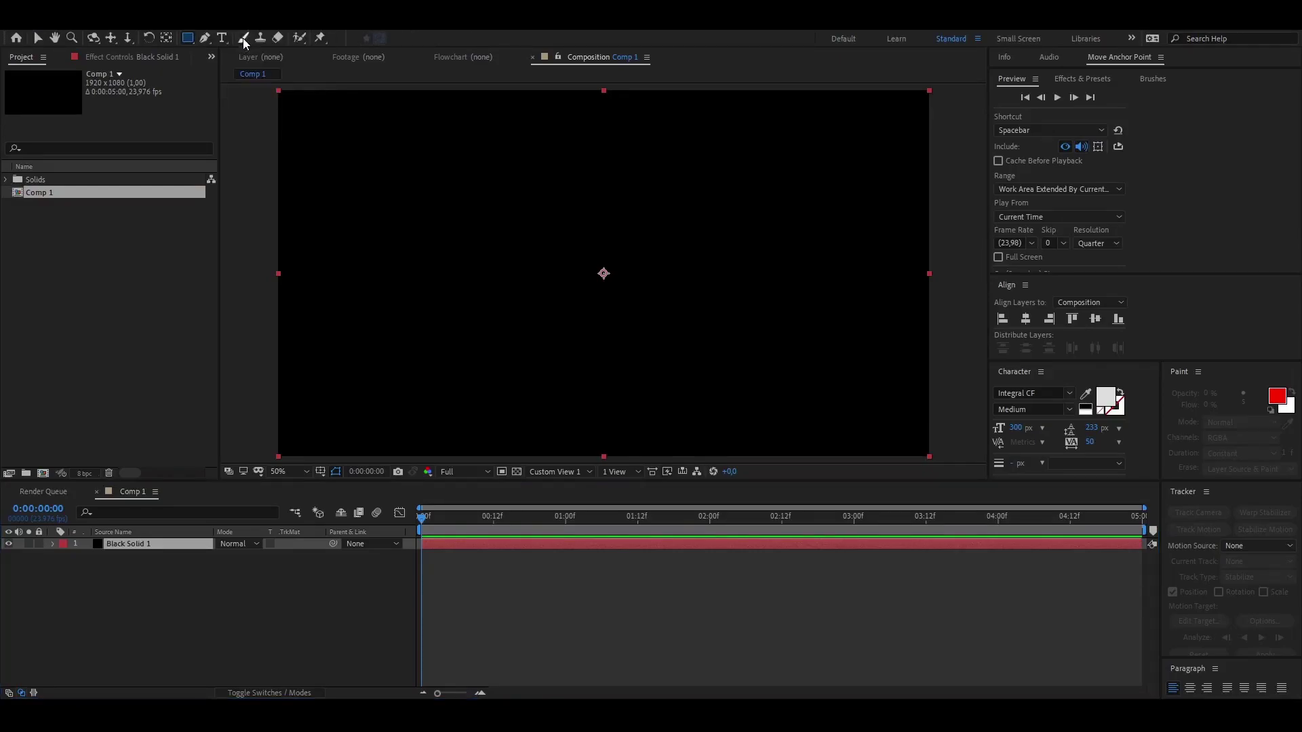
left_click(188, 40)
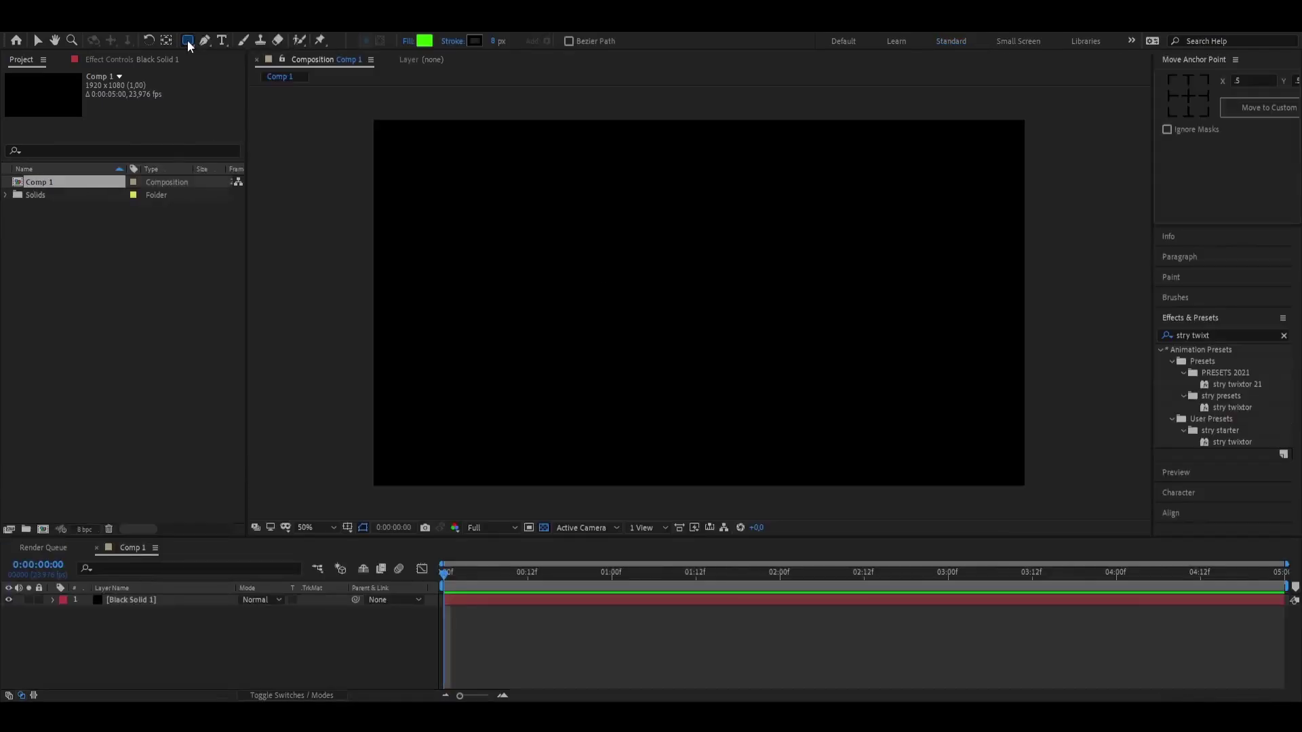
double_click(187, 40)
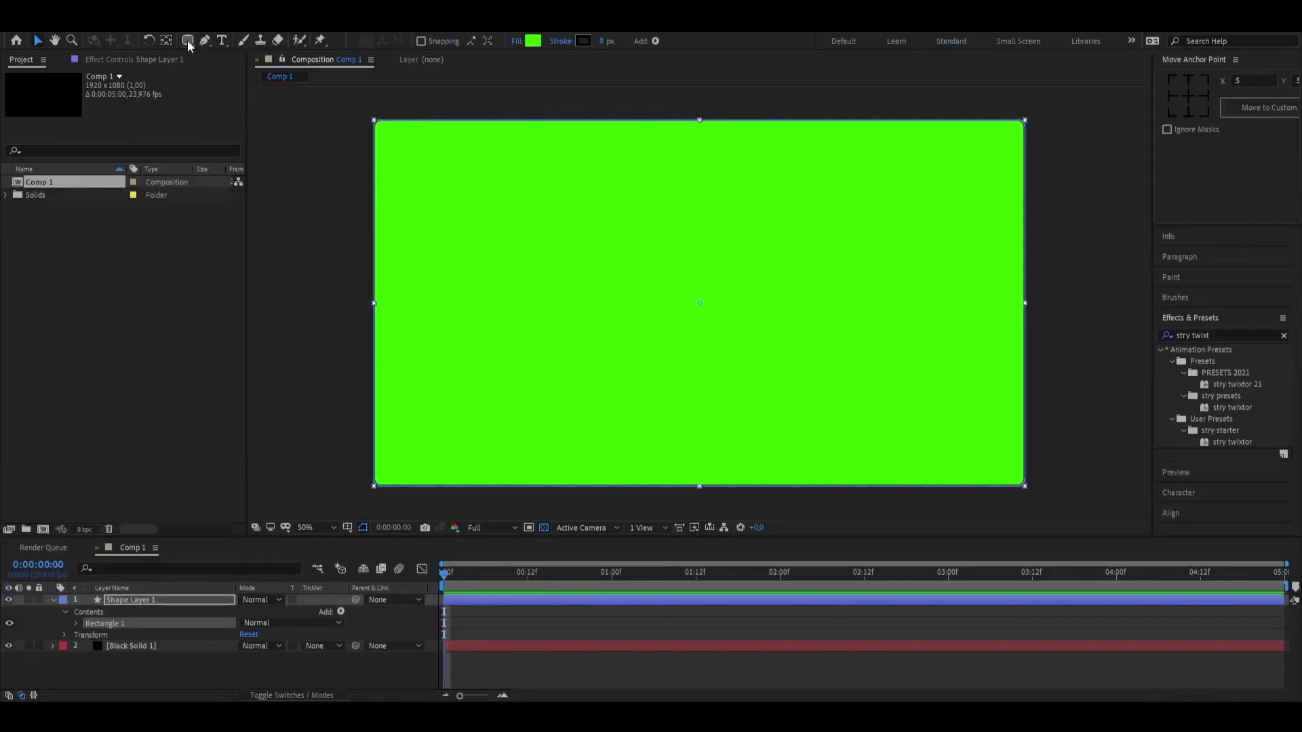
Expand Shape Layer 1 to Rectangle Path 1, showing Size 1920×1080 and Roundness 20.
key("Return")
left_click(164, 657)
left_click(139, 599)
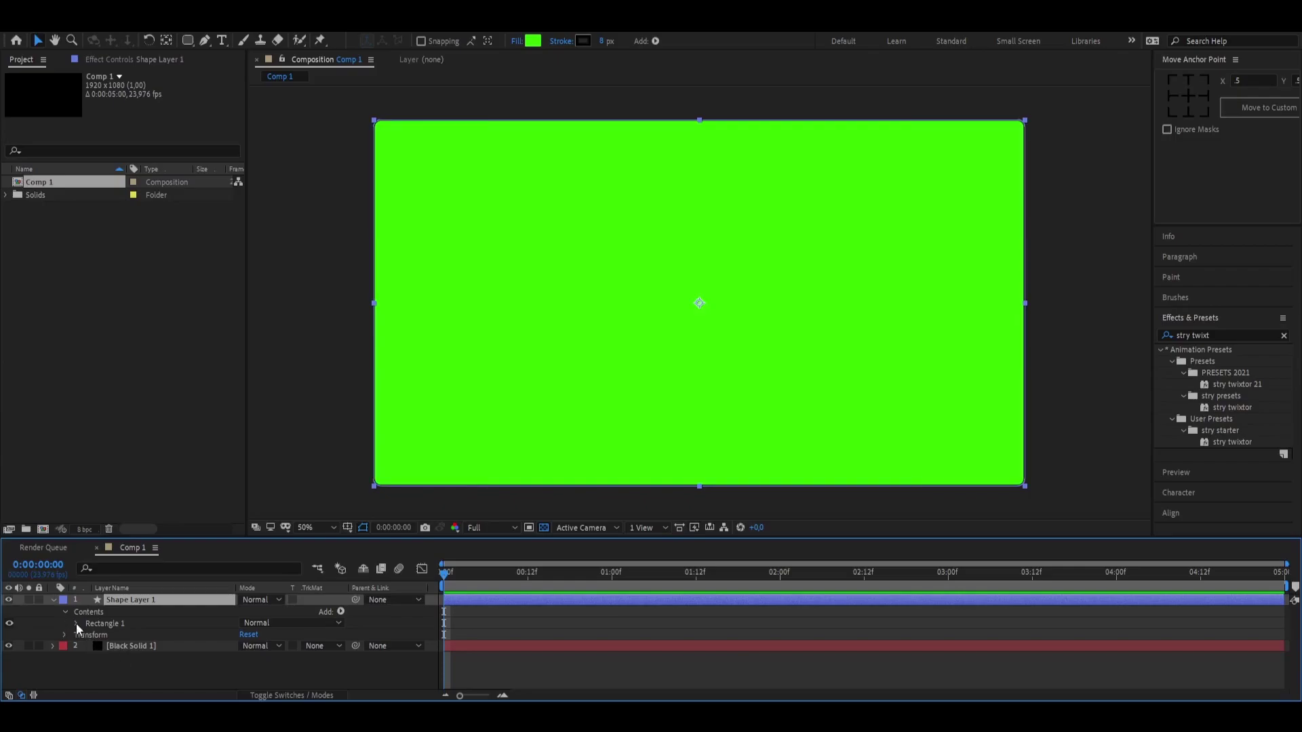
left_click(65, 610)
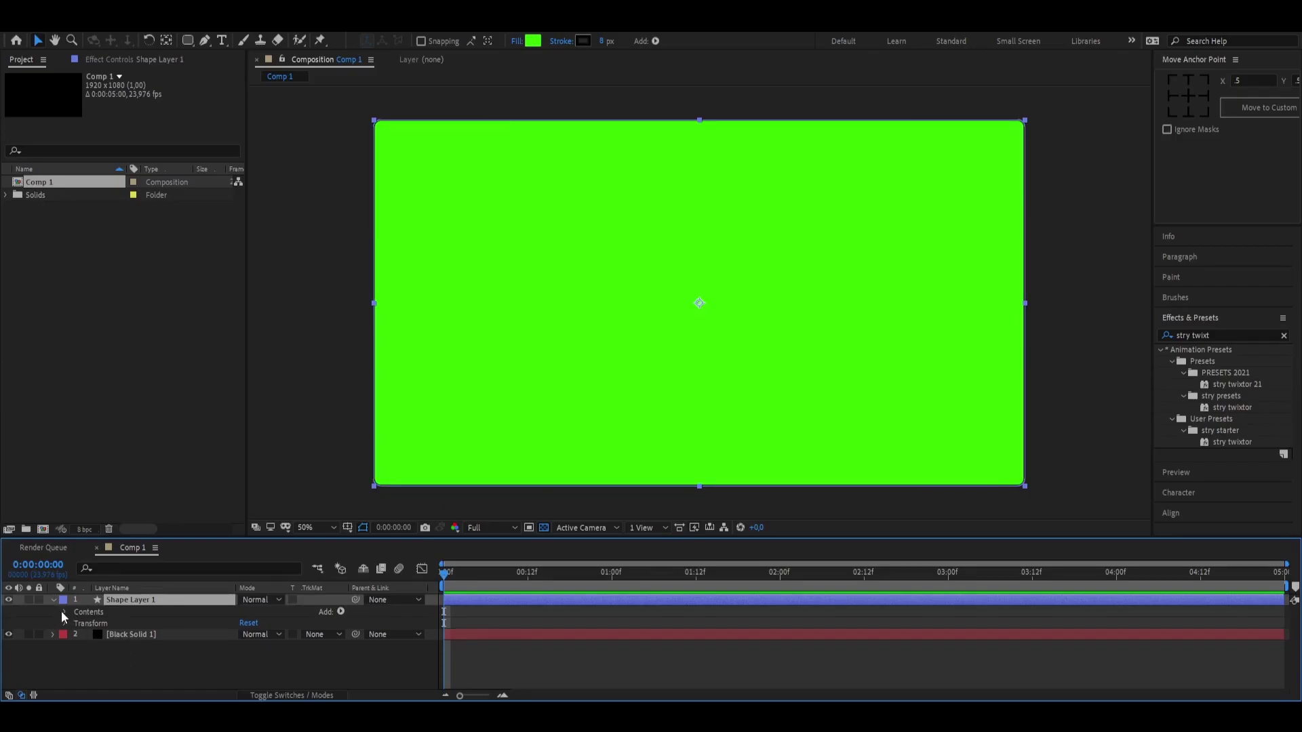
left_click(65, 612)
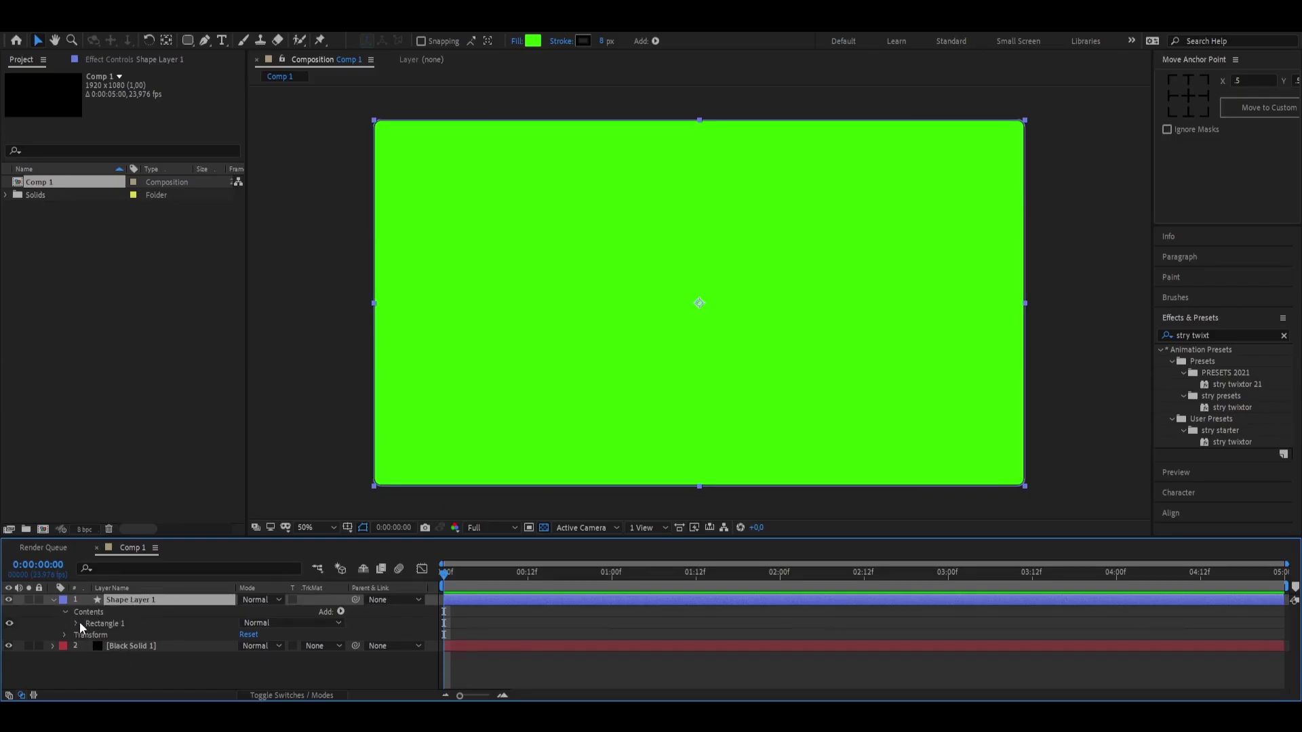
left_click(77, 622)
left_click(87, 634)
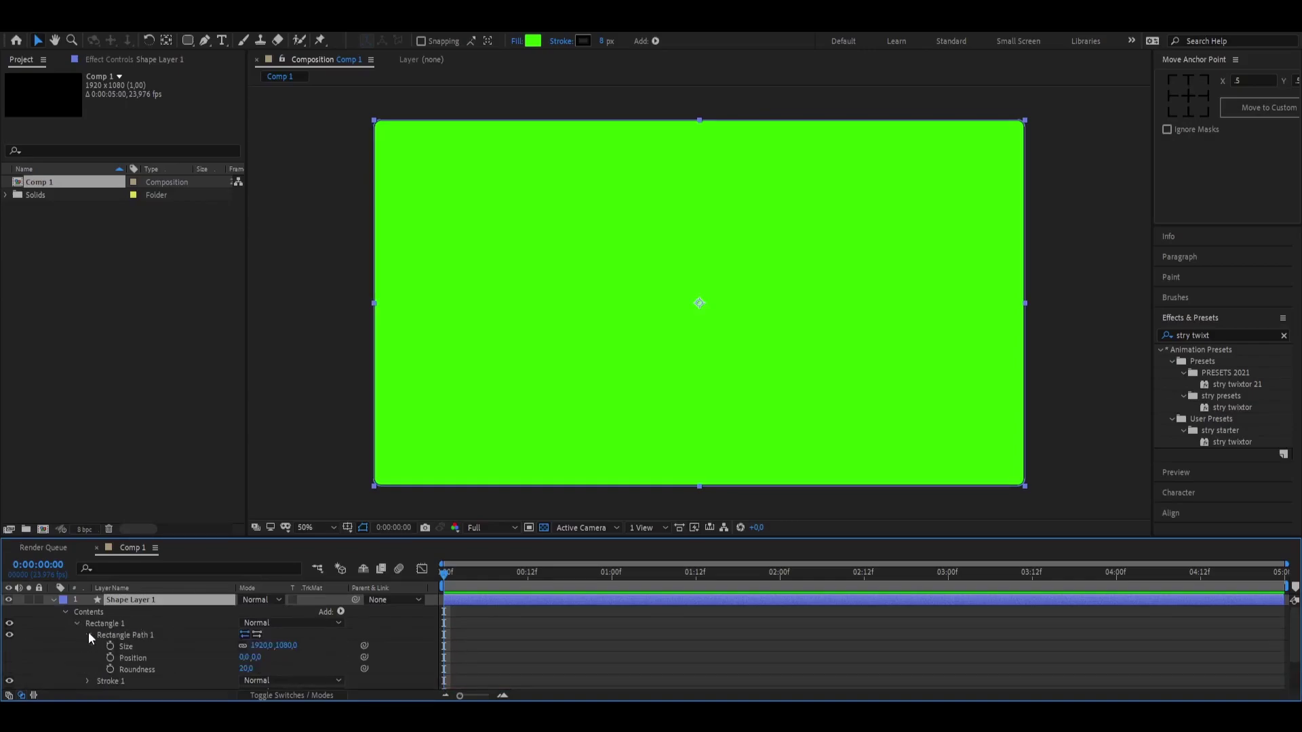
scroll(172, 626, "down", 1)
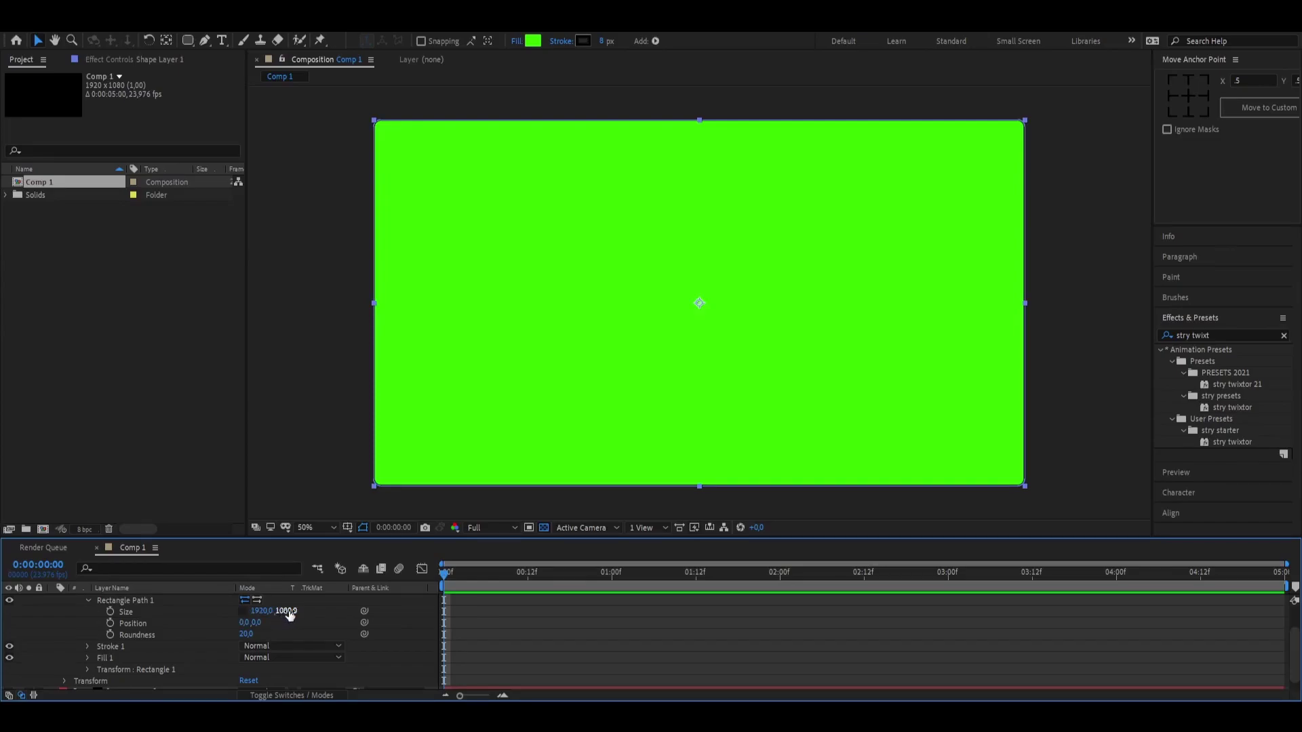
Scrub the rectangle path size down to 1860×940 and select Black Solid 1.
mouse_move(286, 611)
left_mouse_down()
mouse_move(214, 622)
mouse_move(189, 611)
mouse_move(224, 614)
left_mouse_up()
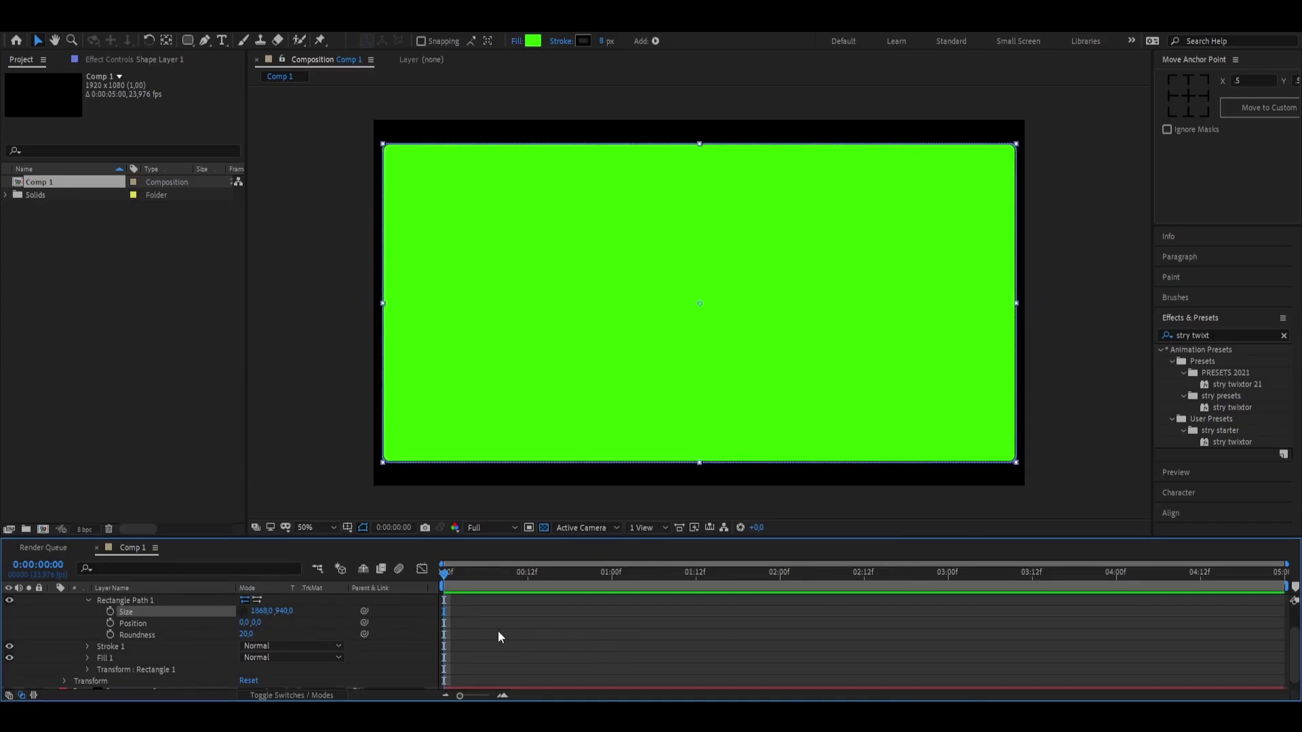
scroll(488, 629, "down", 1)
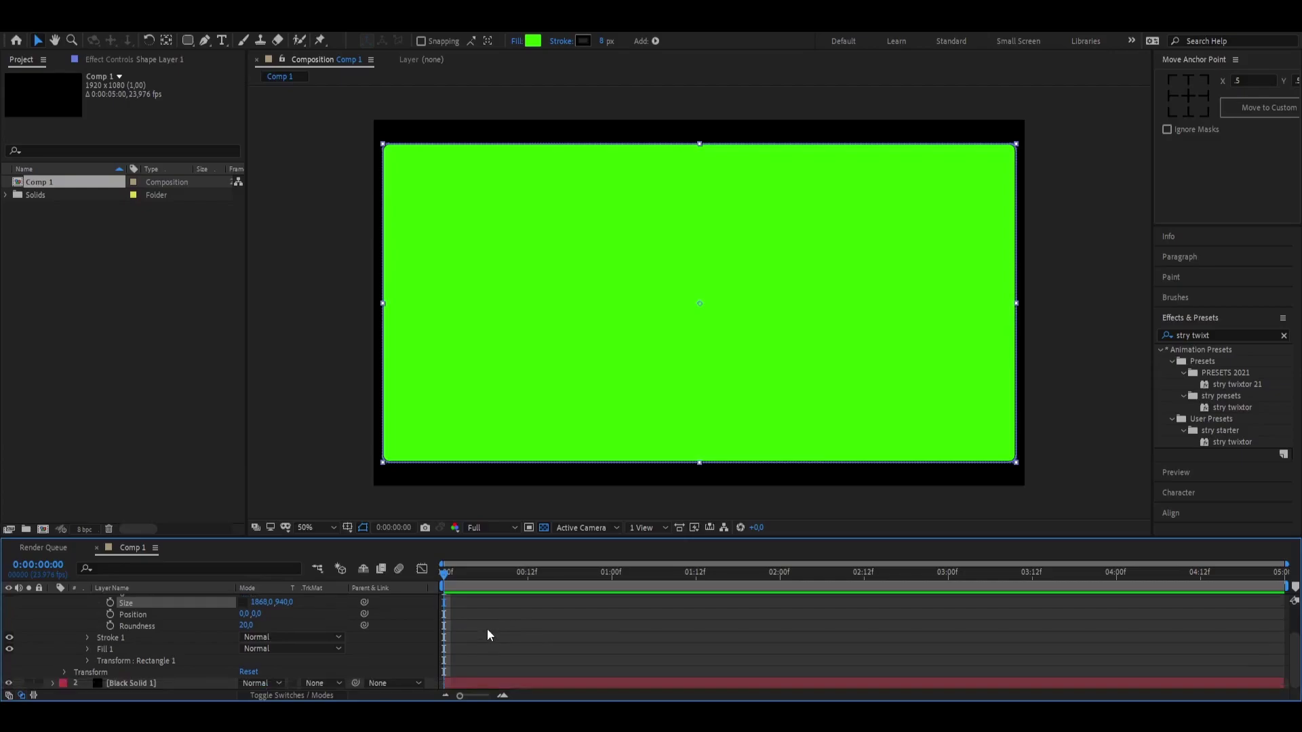
left_click(478, 684)
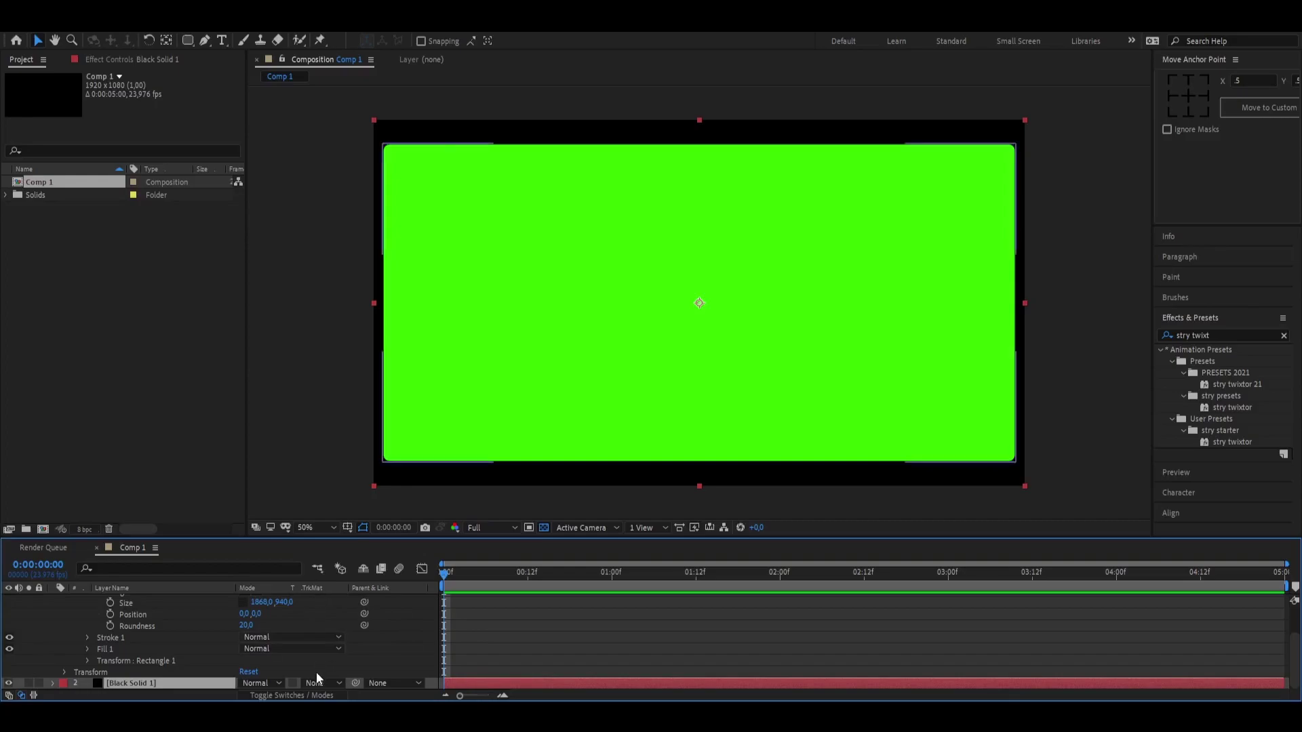
Show the TrkMat column and set Black Solid 1 to Alpha Inverted Matte.
left_click(322, 697)
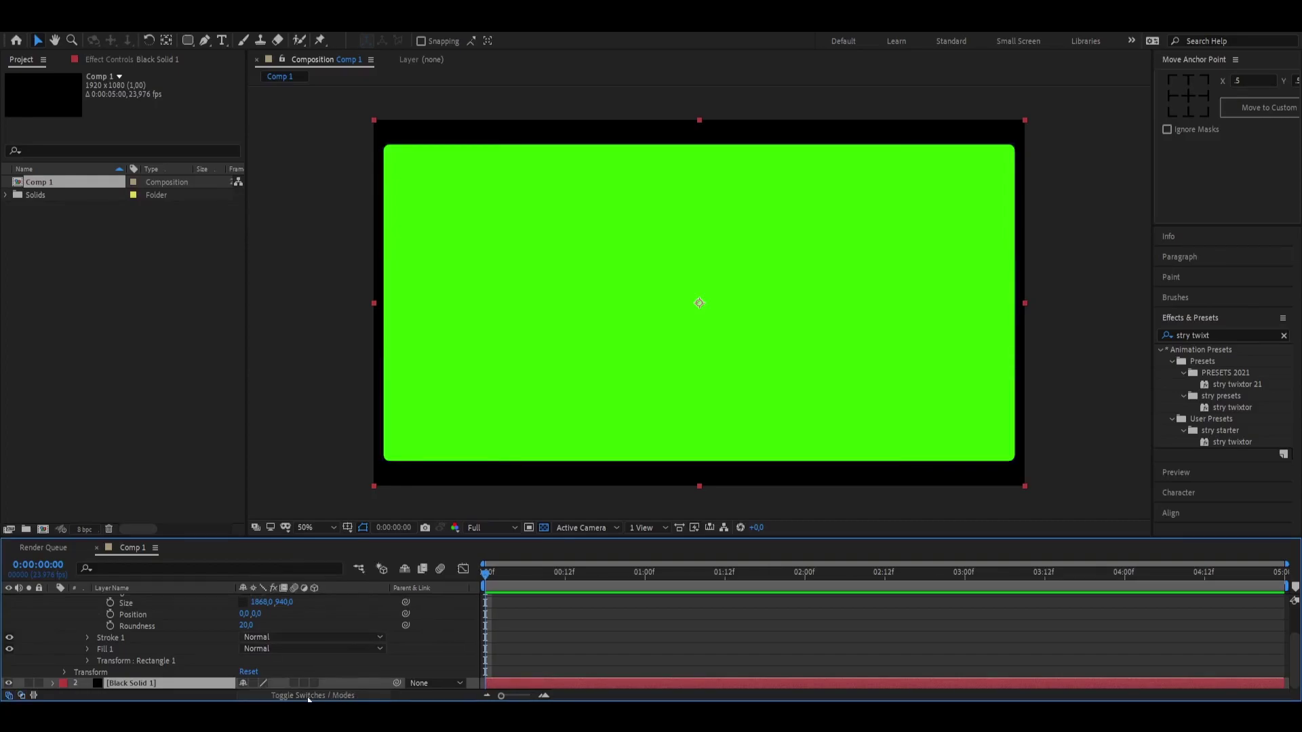
left_click(304, 699)
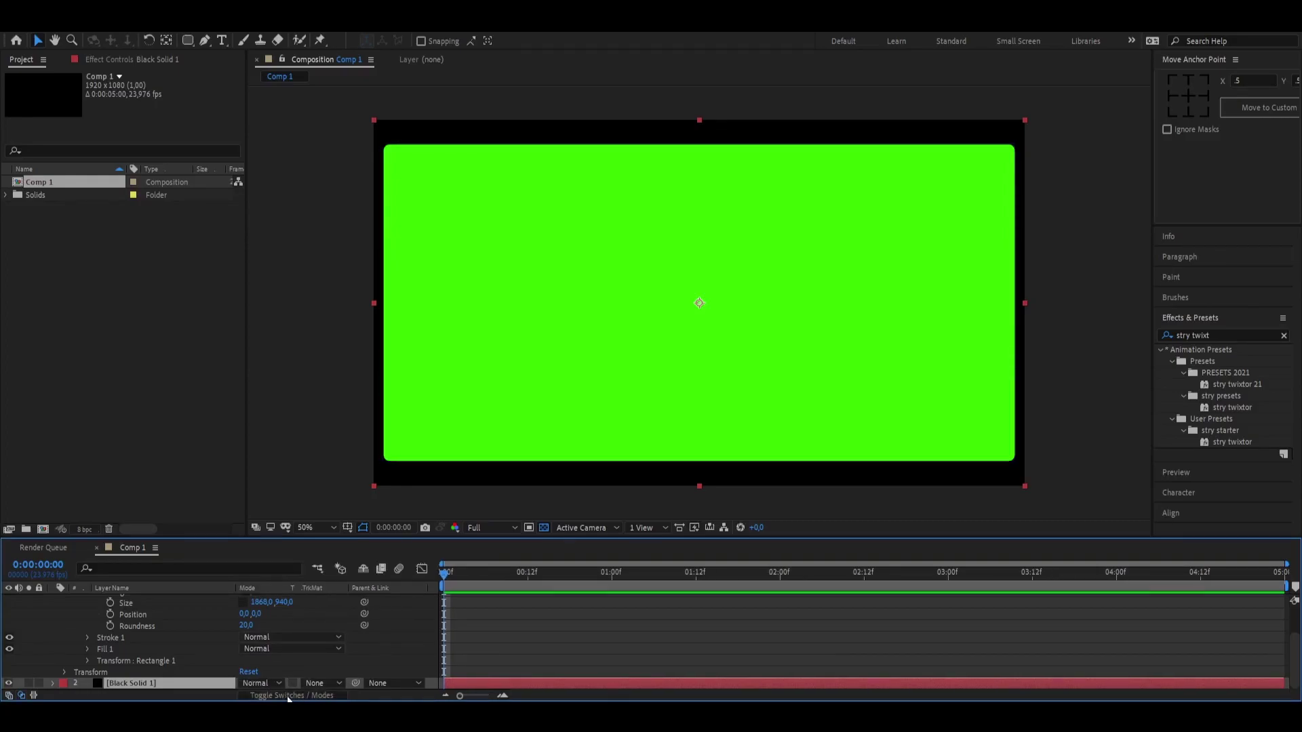
left_click(295, 699)
left_click(329, 638)
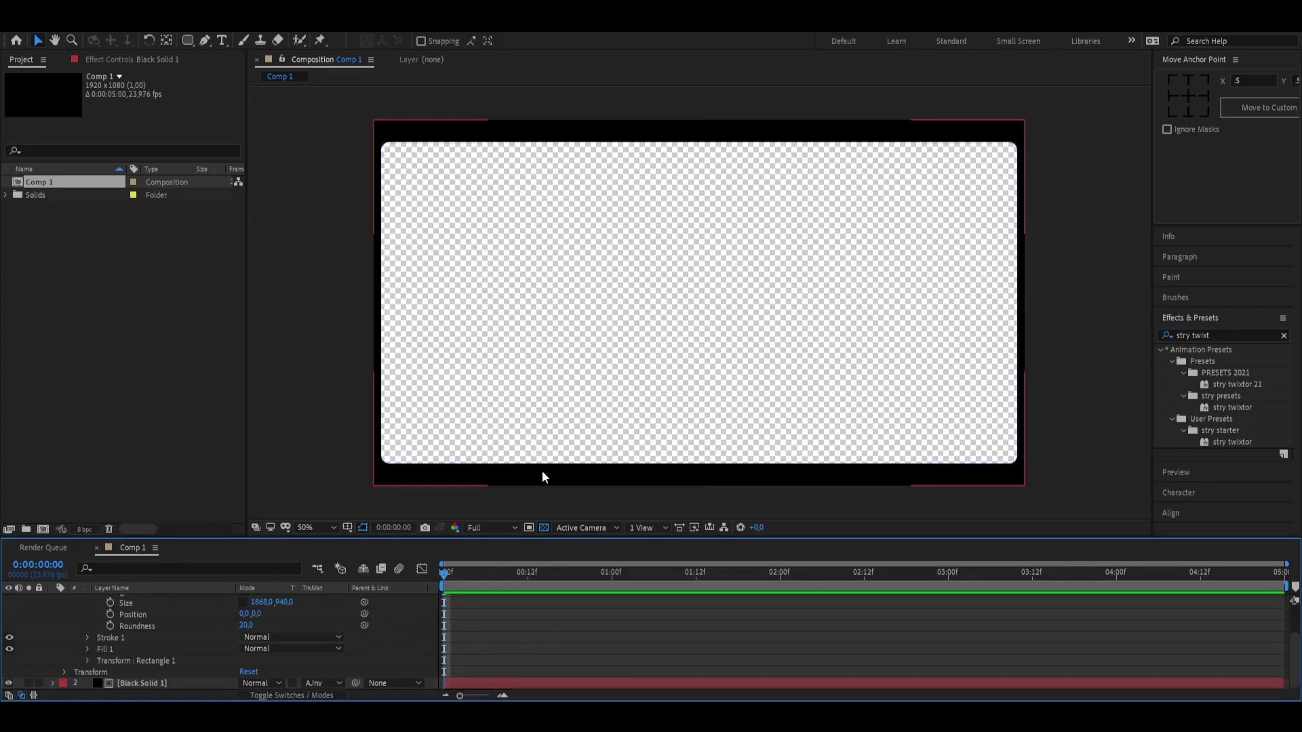
left_click(479, 624)
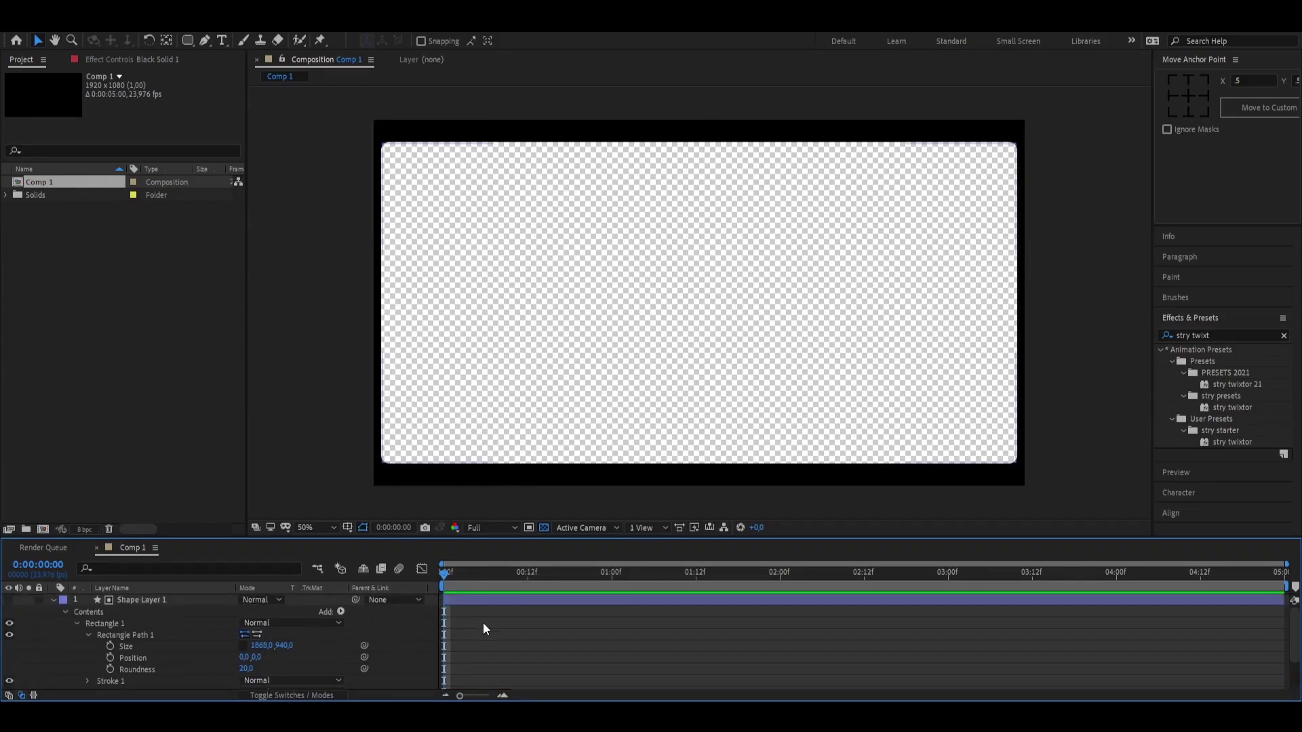
Collapse all layer properties with Ctrl+A, U, then reselect Black Solid 1.
key("ctrl+a")
key("u")
left_click(474, 613)
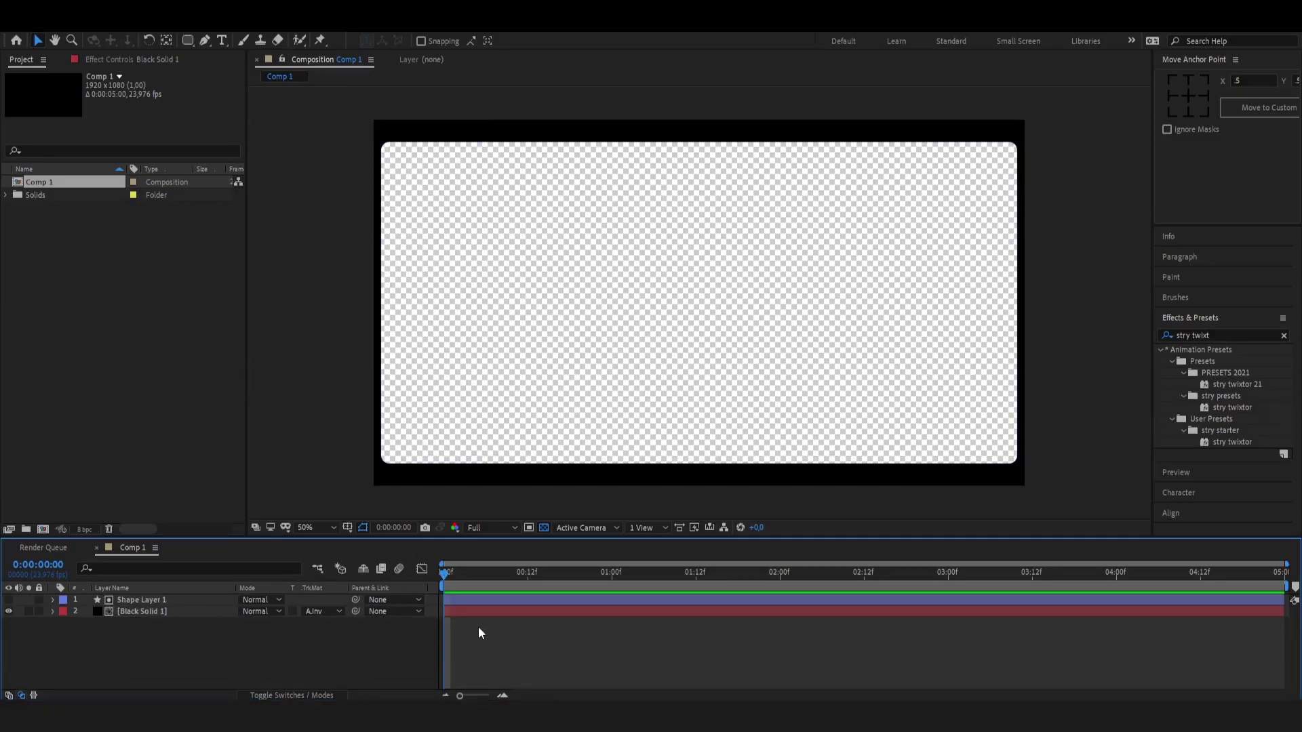
left_click(876, 333)
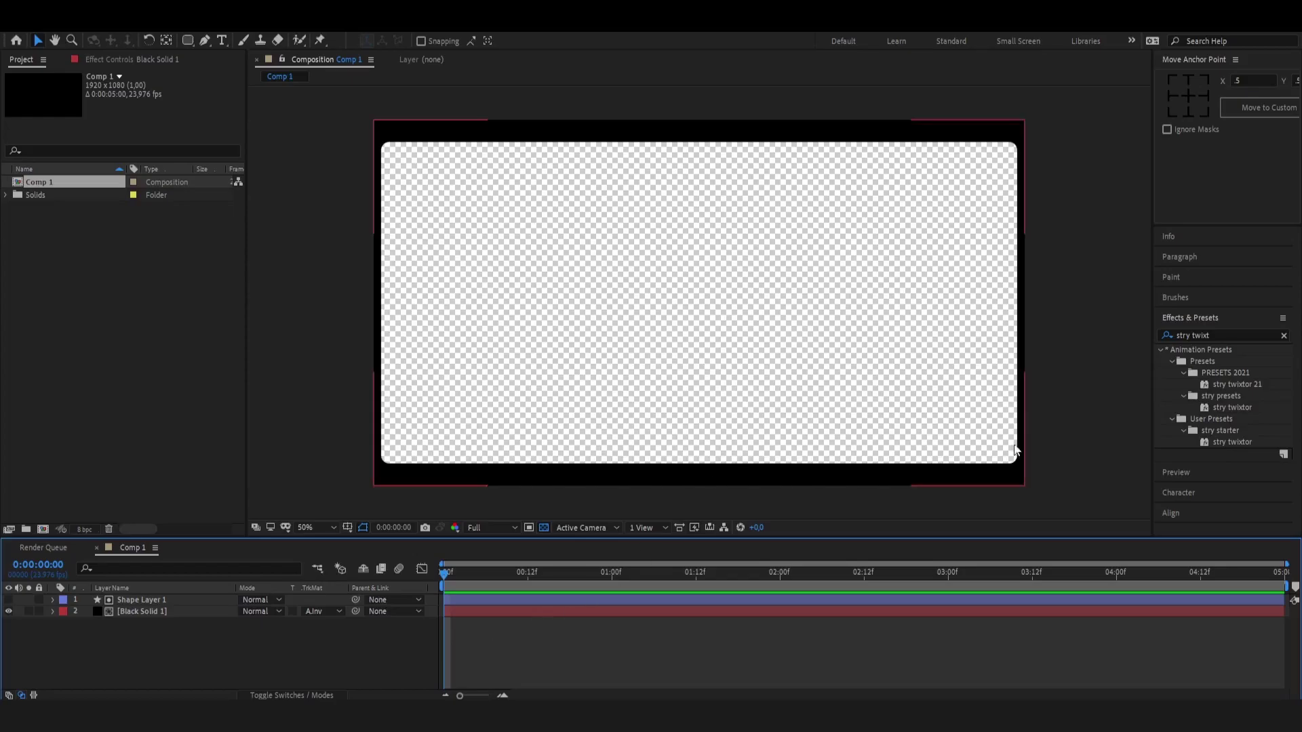
left_click(925, 502)
left_click(544, 612)
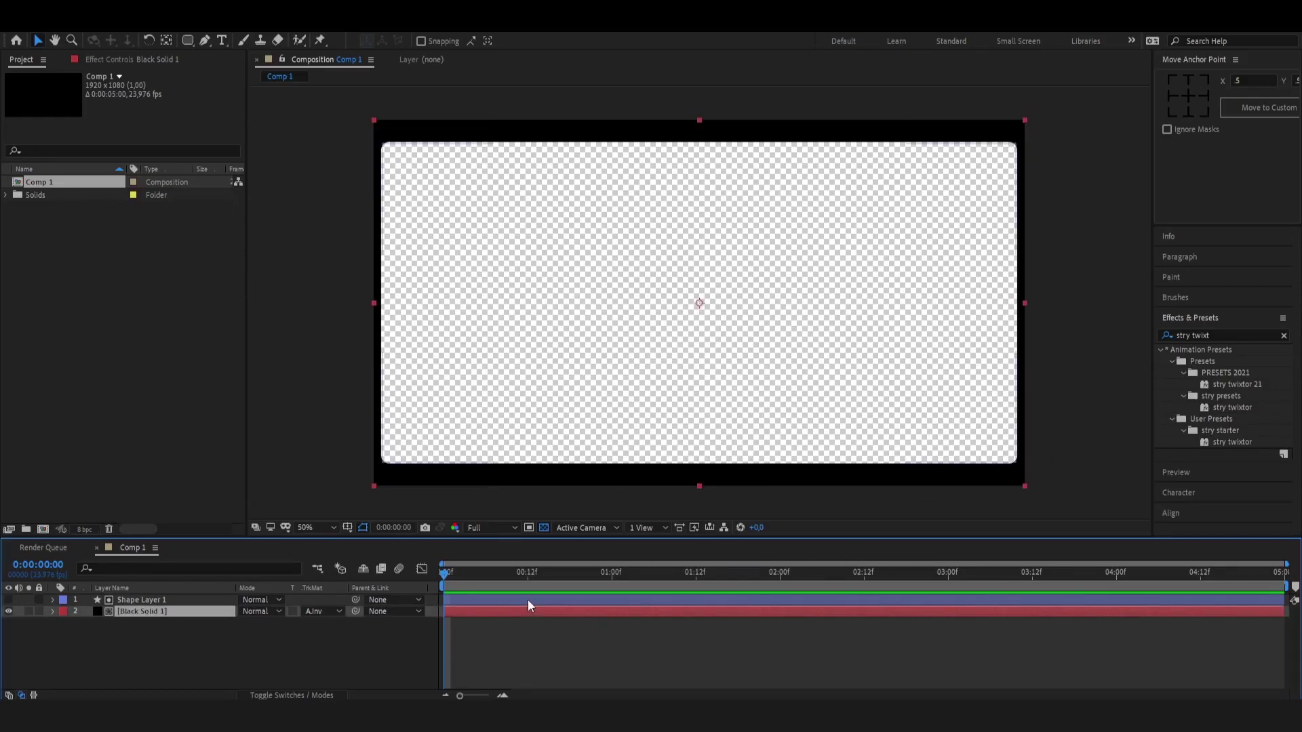
Select only Shape Layer 1 and expand its Contents and Rectangle 1 group.
left_click(528, 598, "shift")
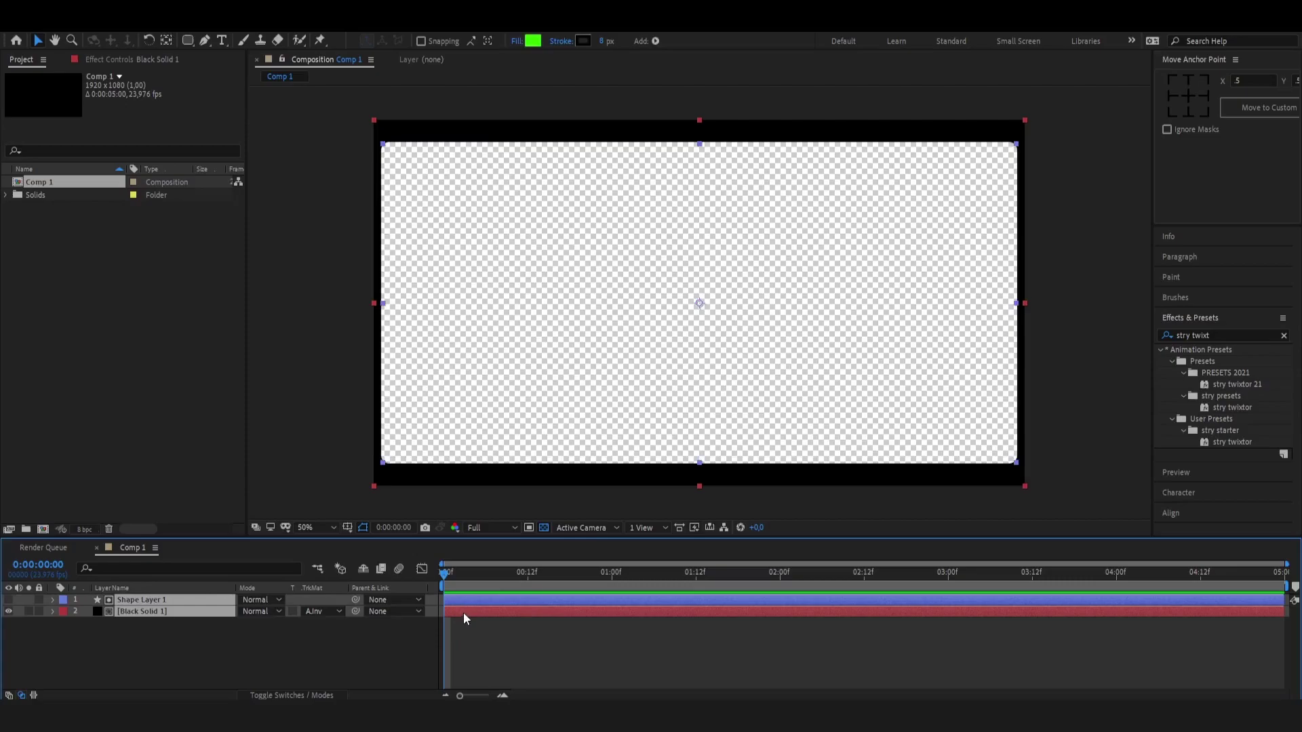
left_click(523, 635)
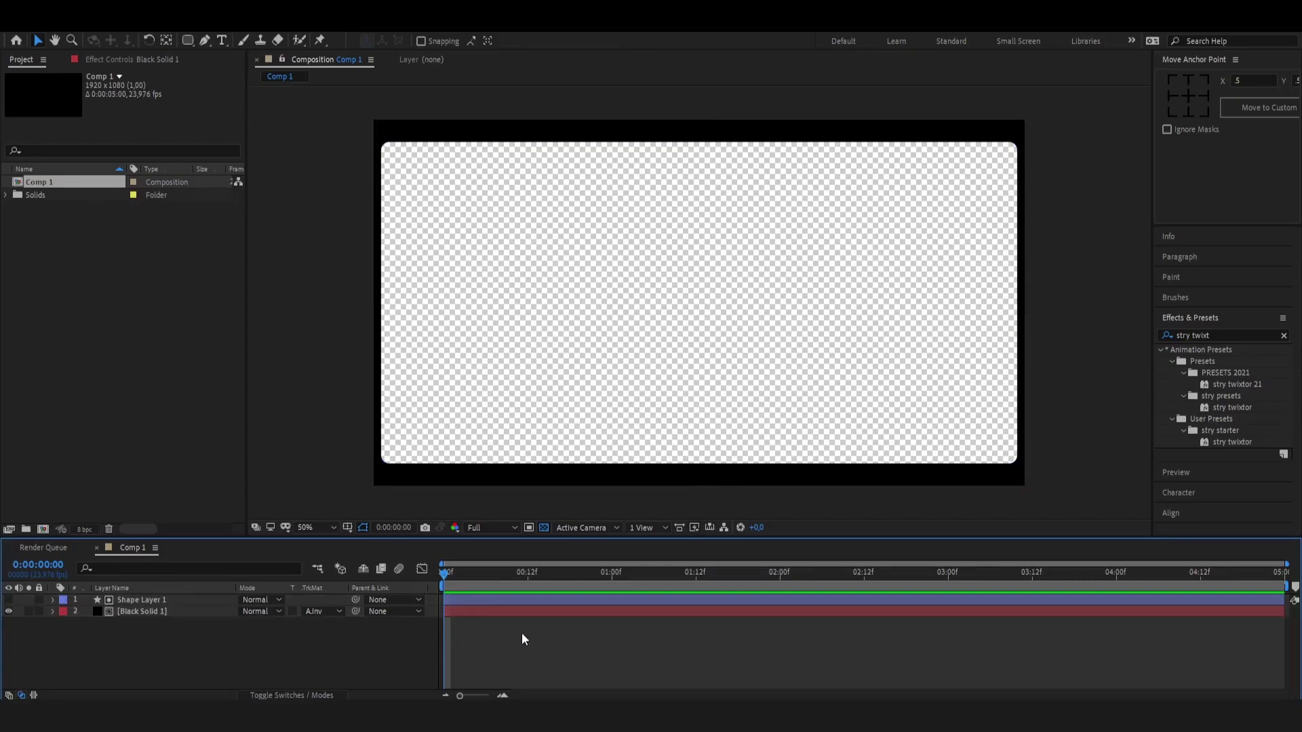
left_click(485, 602)
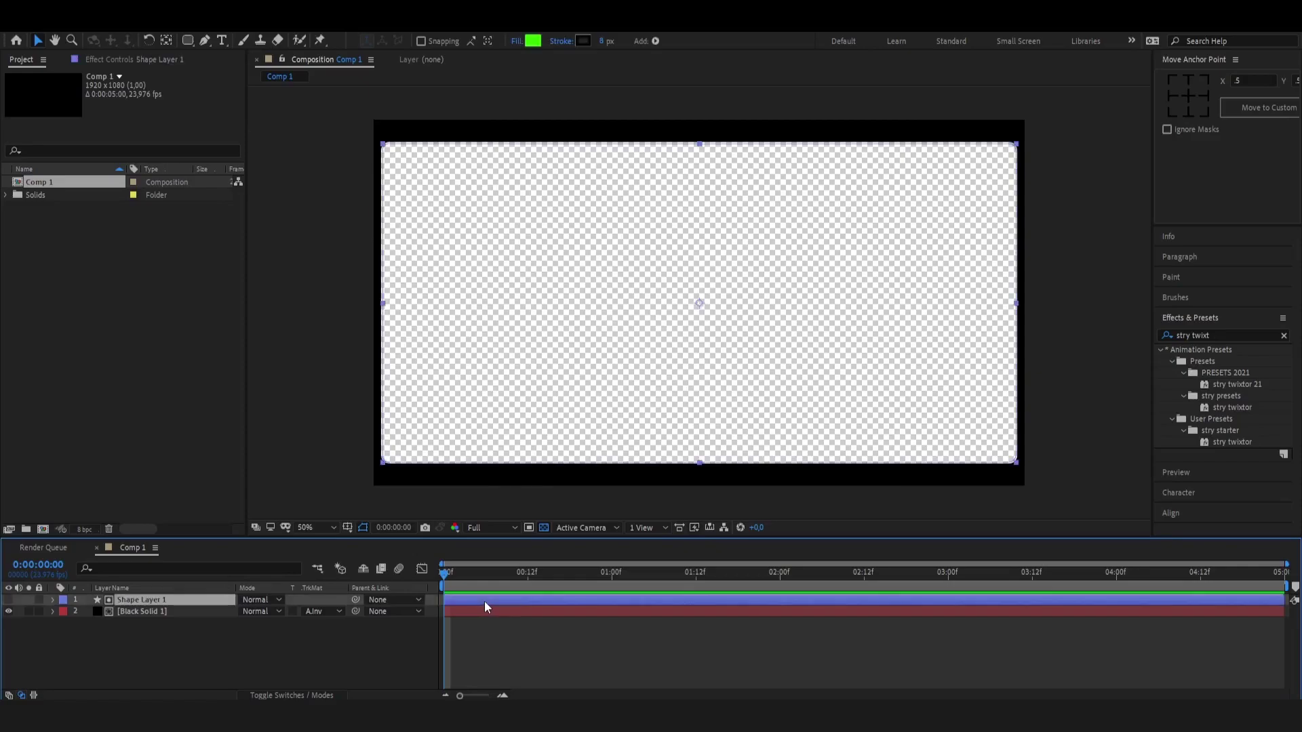
left_click(54, 600)
left_click(64, 612)
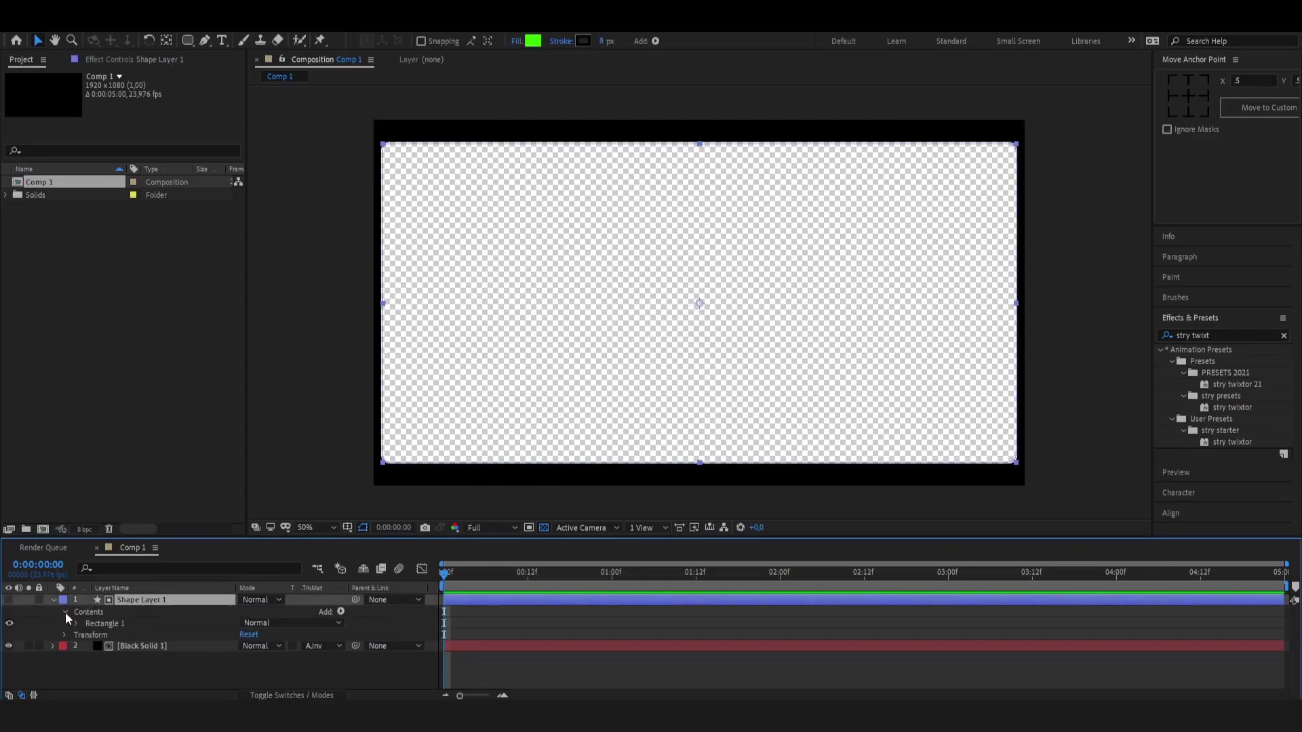
scroll(143, 636, "down", 1)
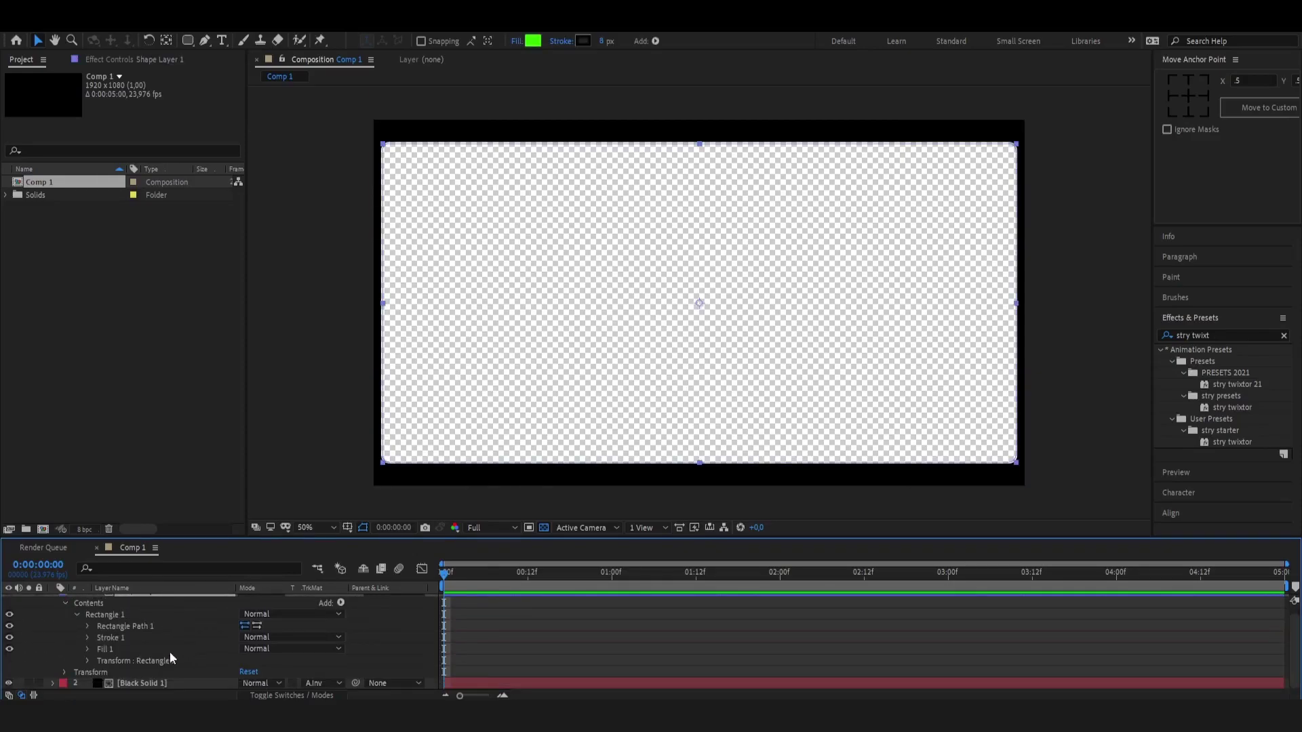
Give Rectangle Path 1 Roundness 99 and enlarge its Size to 1892×1025.
left_click(87, 625)
scroll(123, 626, "down", 3)
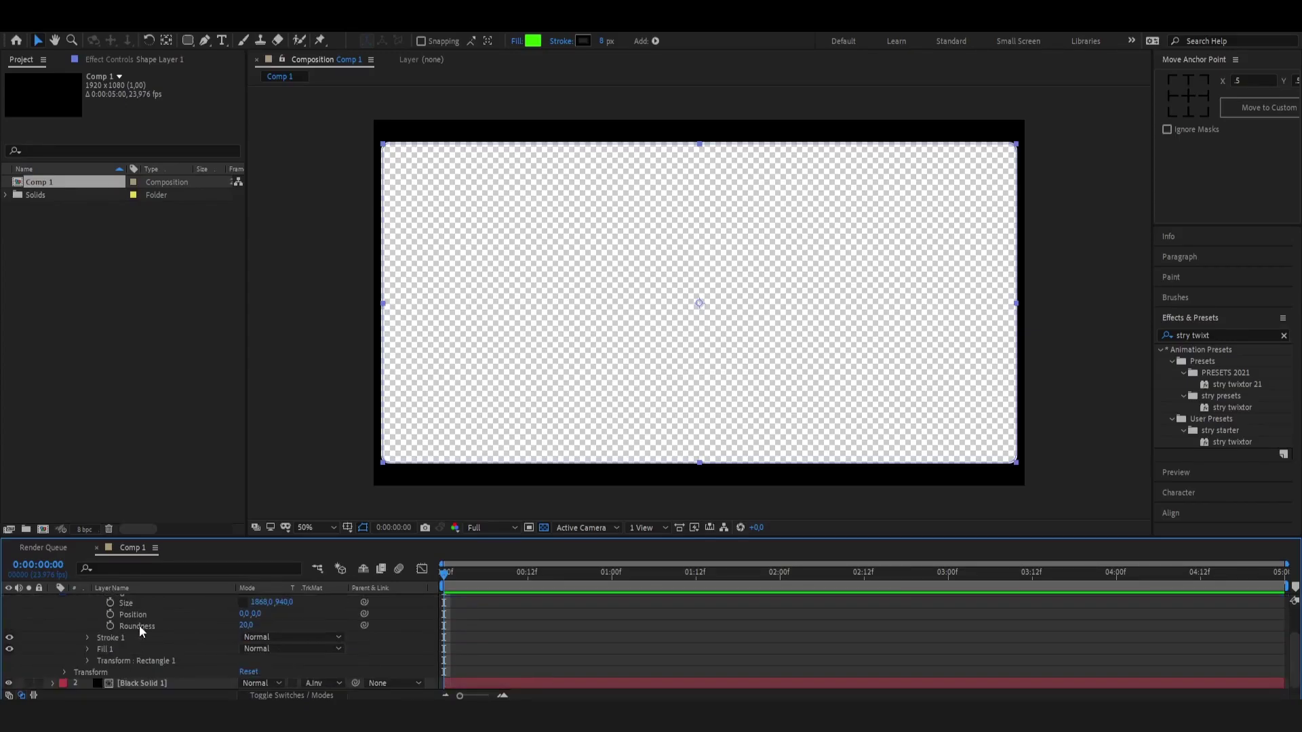
left_click_drag(245, 626, 291, 623)
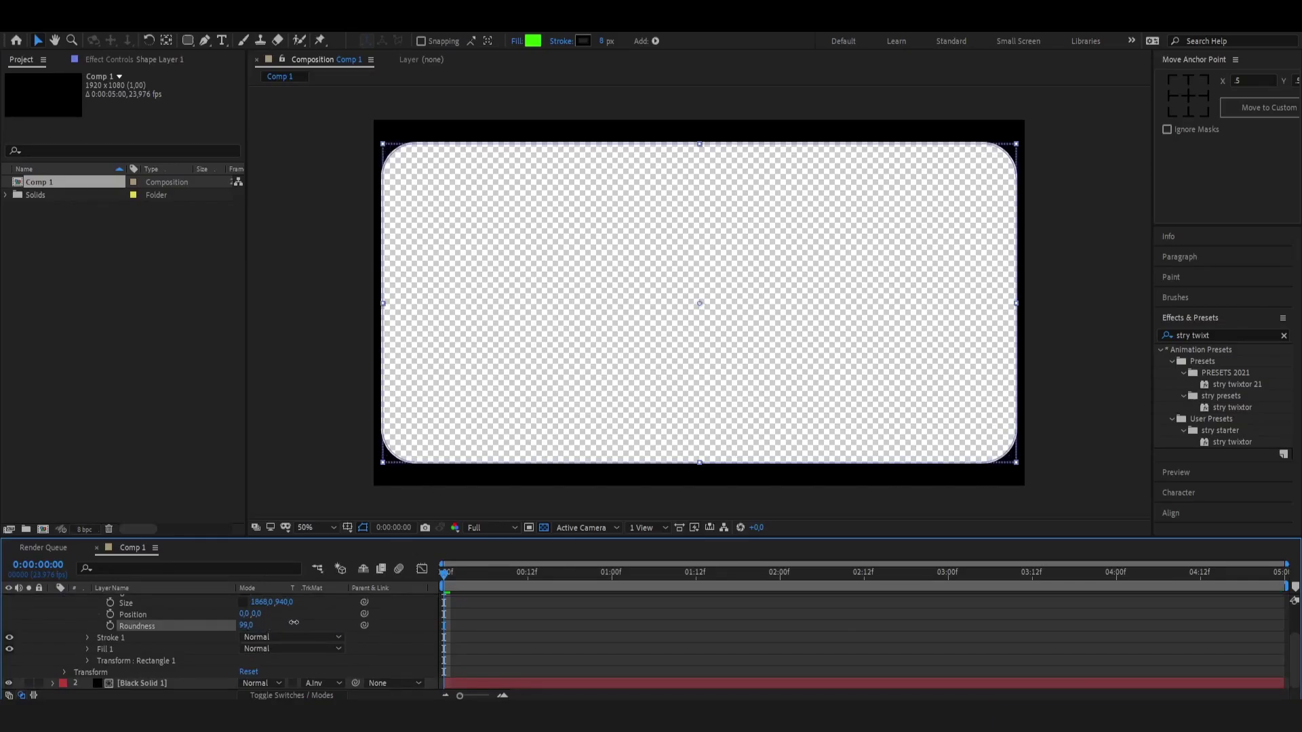
scroll(295, 619, "up", 1)
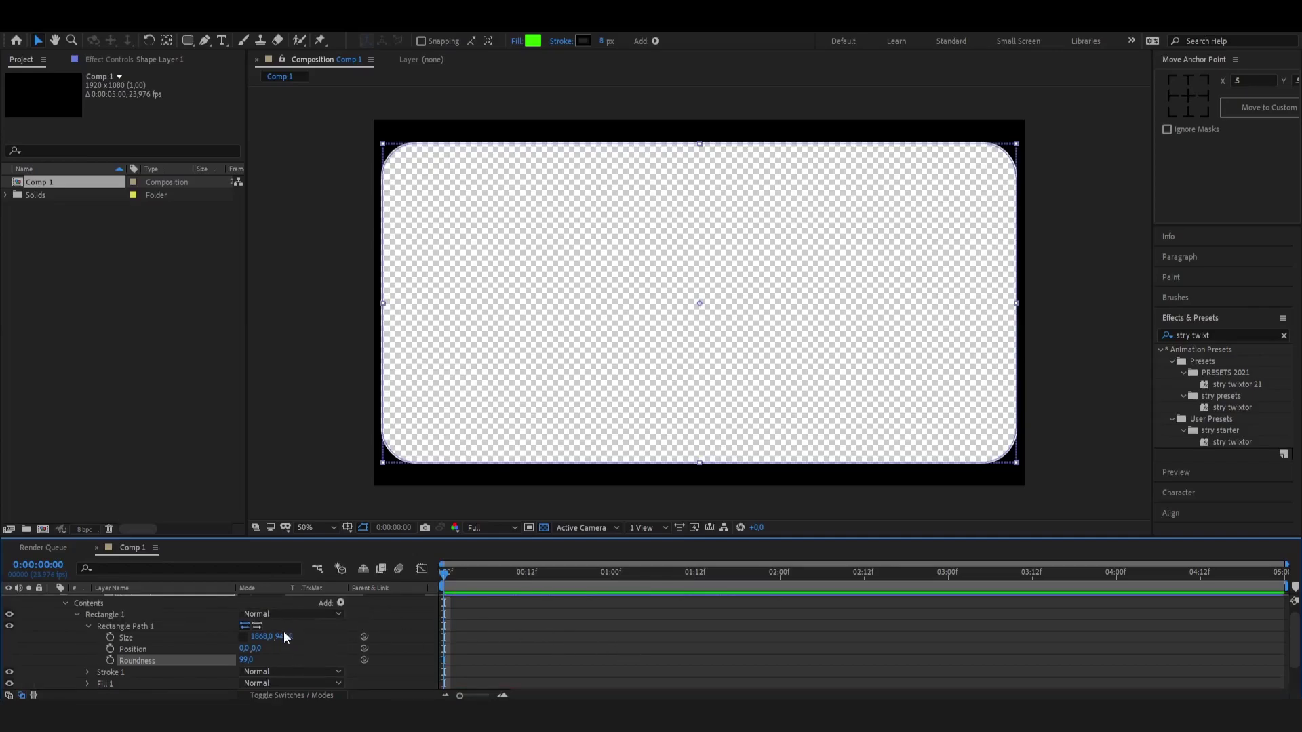
mouse_move(282, 638)
left_mouse_down()
mouse_move(342, 638)
mouse_move(254, 640)
mouse_move(725, 627)
left_mouse_up()
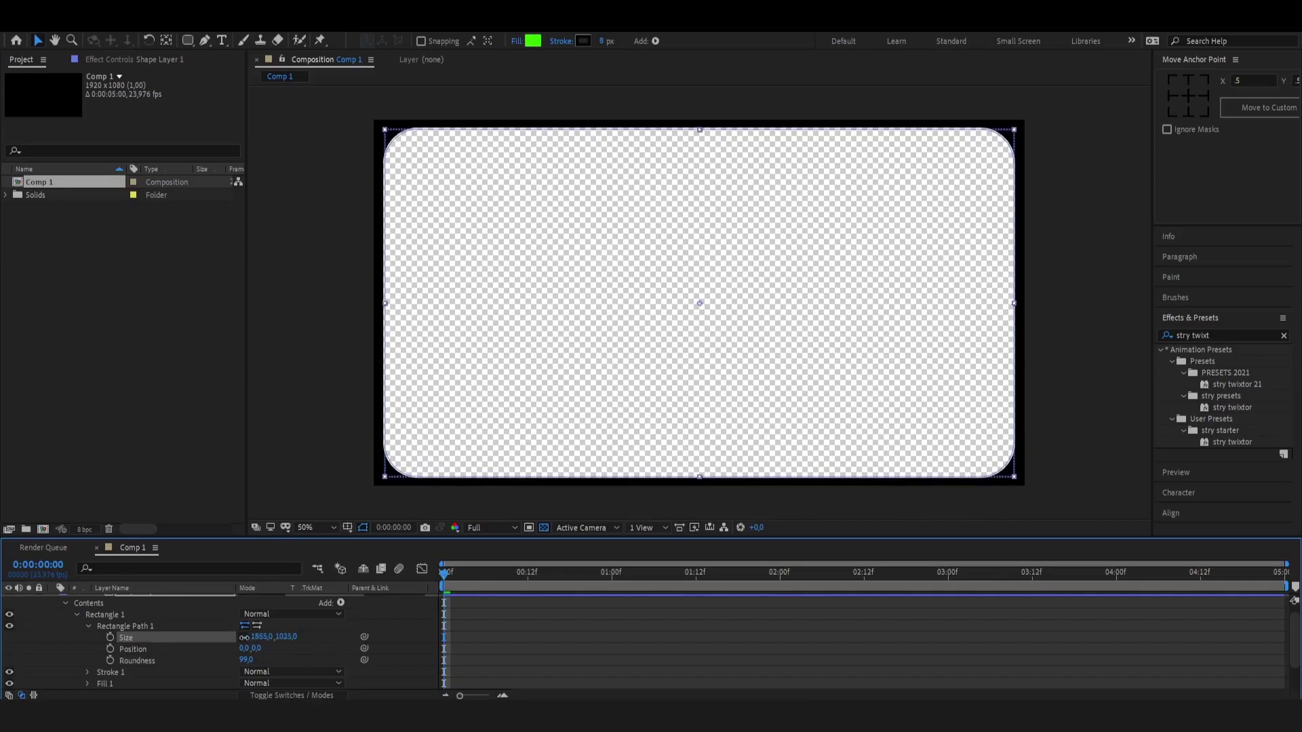
left_click(1080, 340)
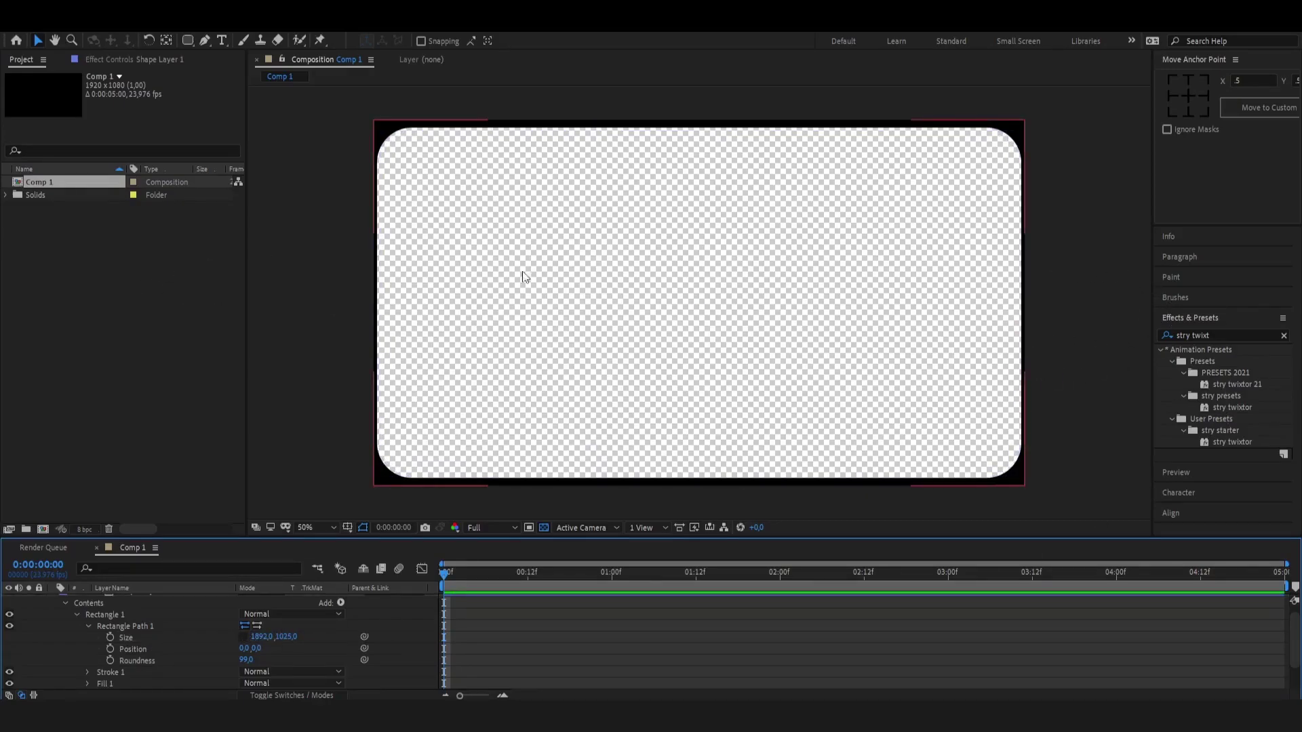
left_click(633, 285)
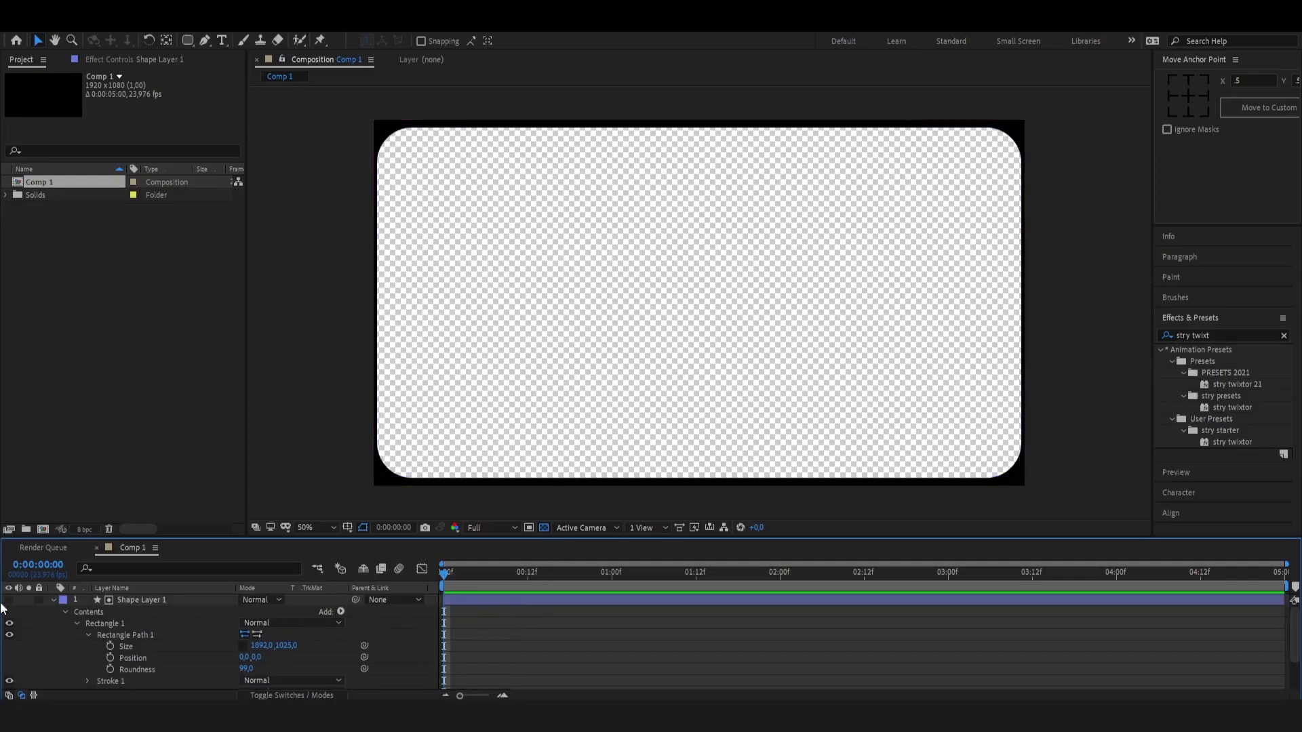
scroll(153, 631, "down", 2)
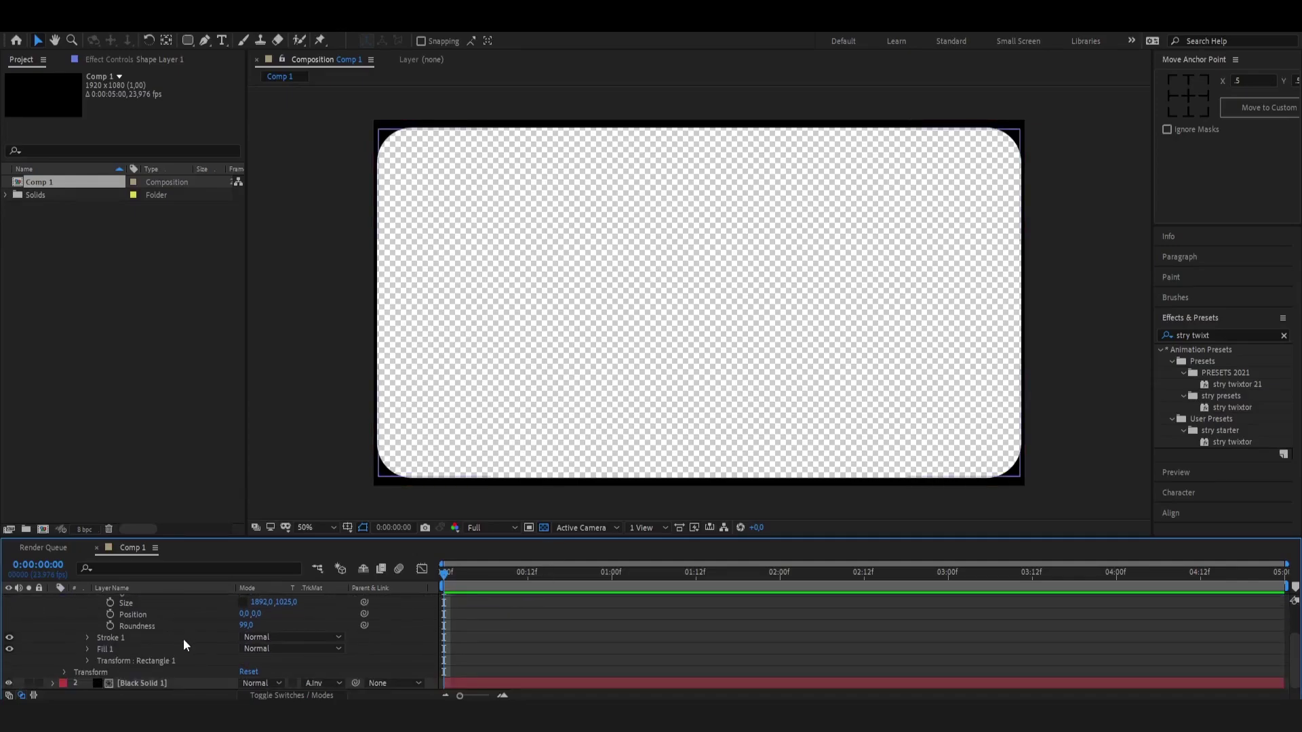
Give the cutout rectangle square corners (Roundness 0) and a size of 1947 × 778.
left_click(246, 625)
type("0")
key("Return")
scroll(300, 621, "up", 2)
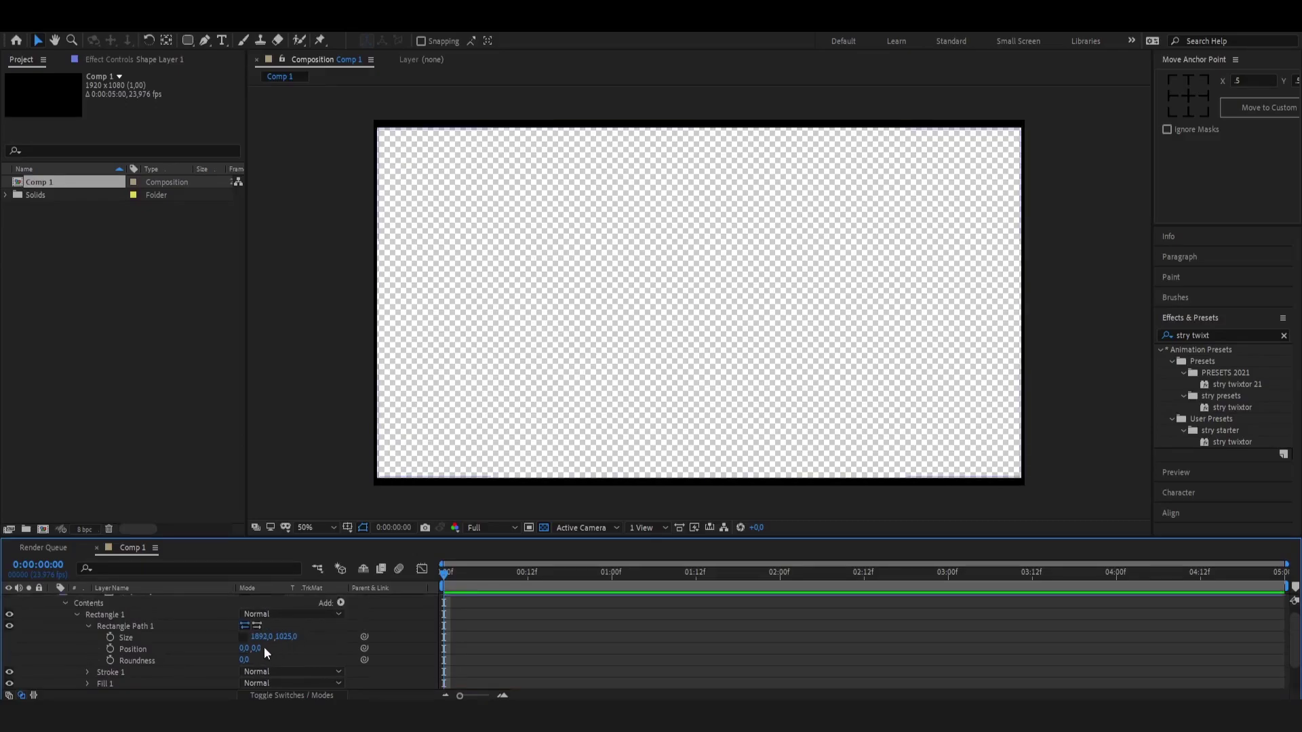
left_click_drag(263, 641, 426, 485)
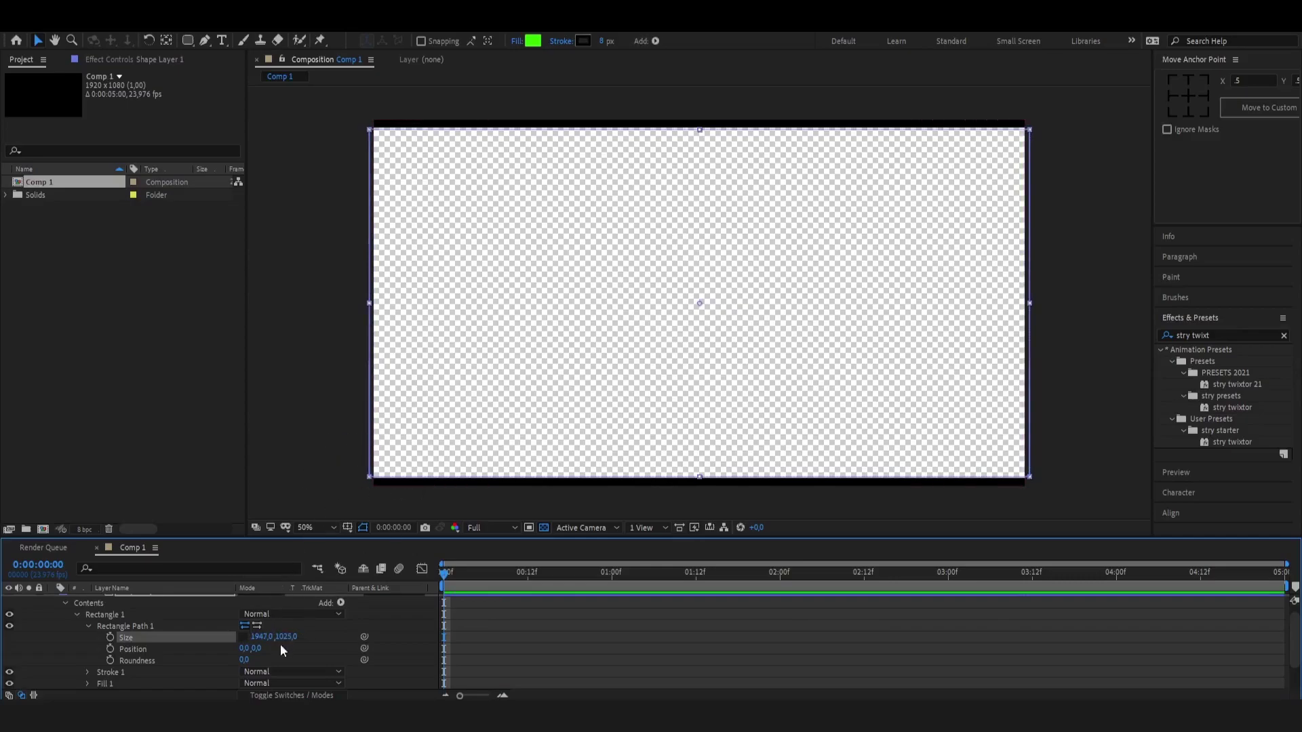
mouse_move(283, 637)
left_mouse_down()
mouse_move(176, 629)
mouse_move(3, 561)
mouse_move(181, 579)
left_mouse_up()
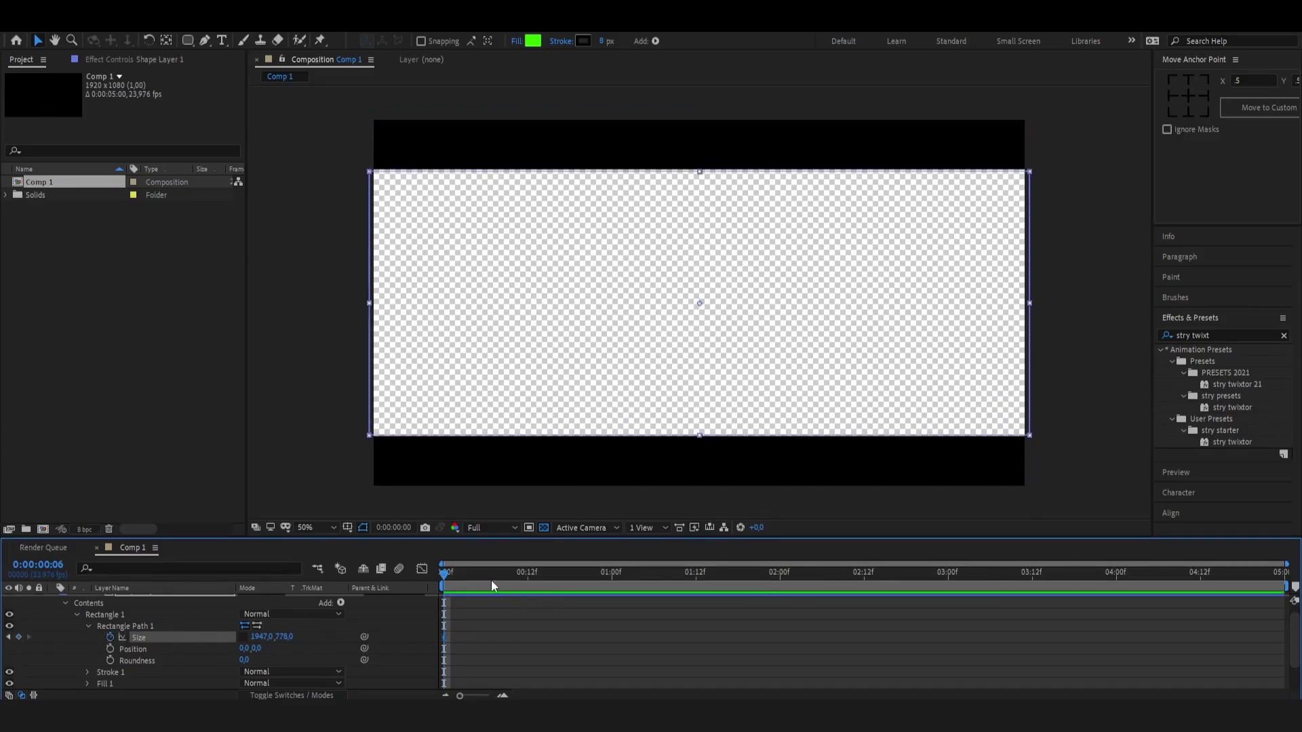
Keyframe the rectangle Size to about 1947 × 961 at frame 14, then preview the growth.
left_click(542, 573)
left_click_drag(296, 635, 326, 634)
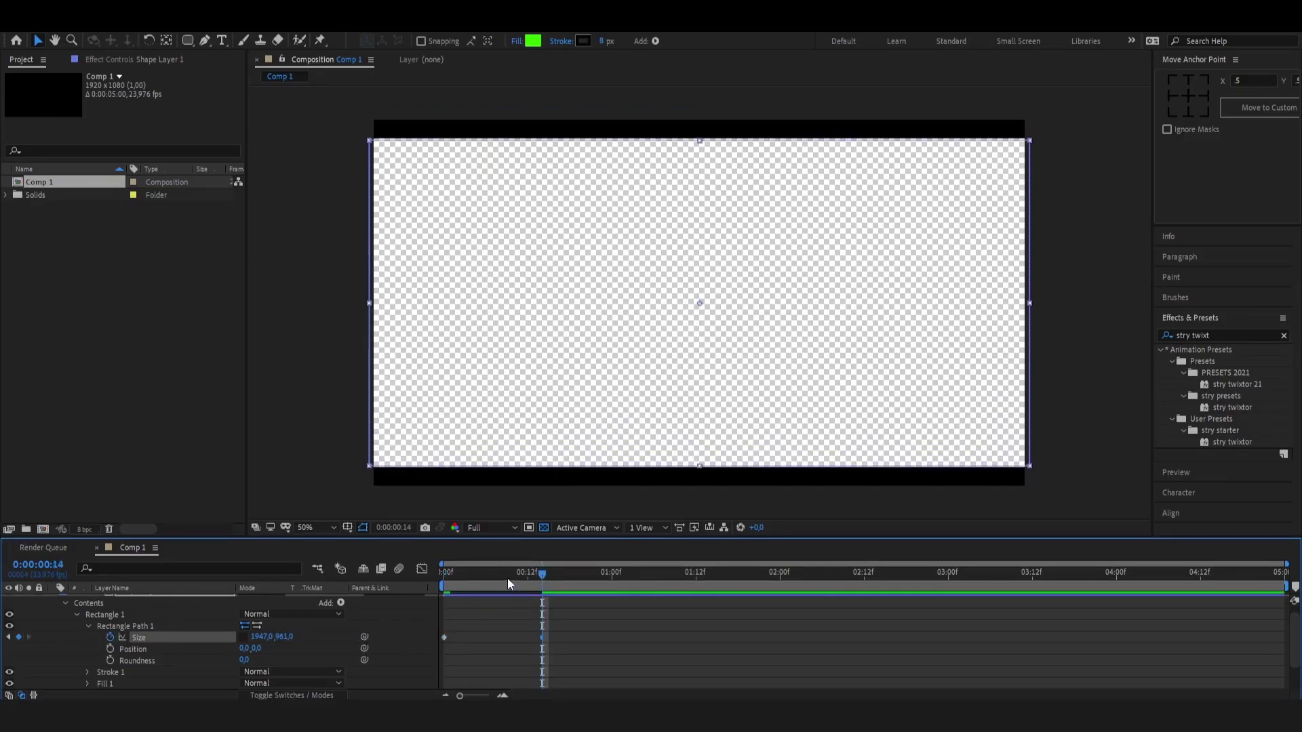
mouse_move(508, 578)
left_mouse_down()
mouse_move(513, 592)
mouse_move(568, 592)
mouse_move(444, 580)
left_mouse_up()
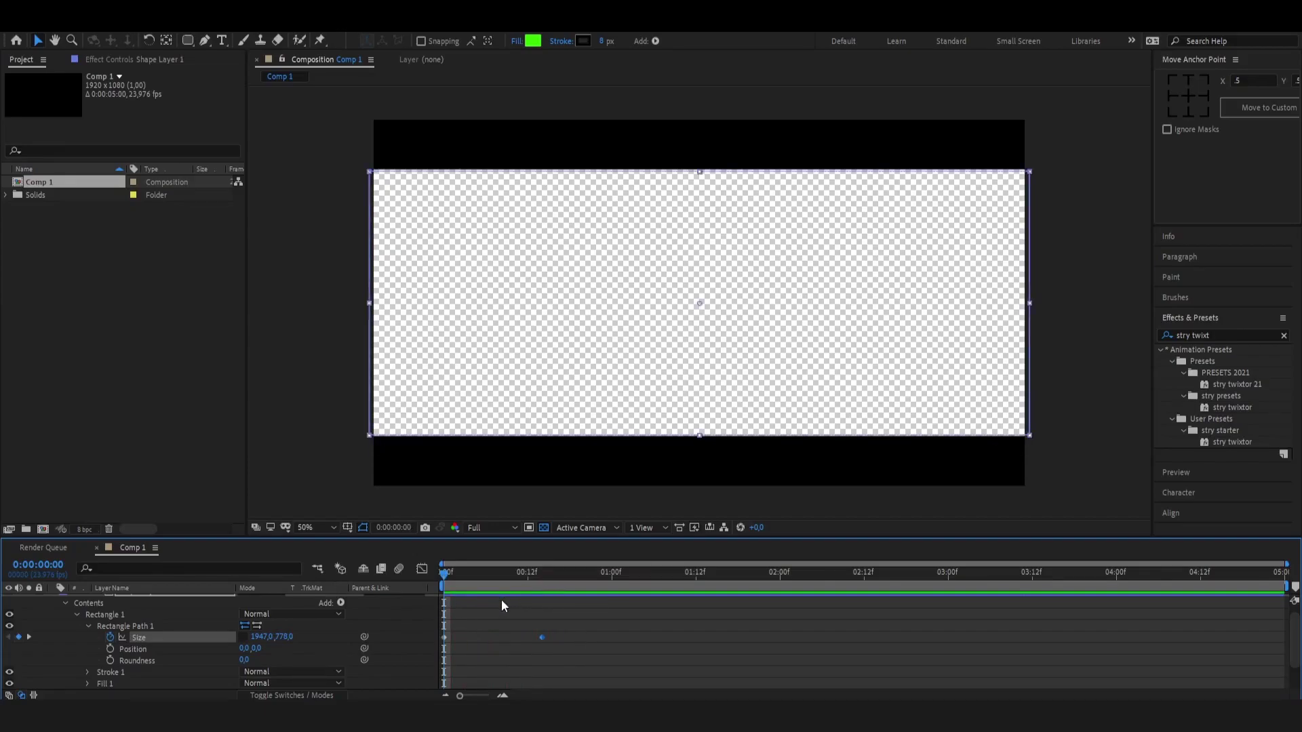
scroll(502, 603, "up", 1)
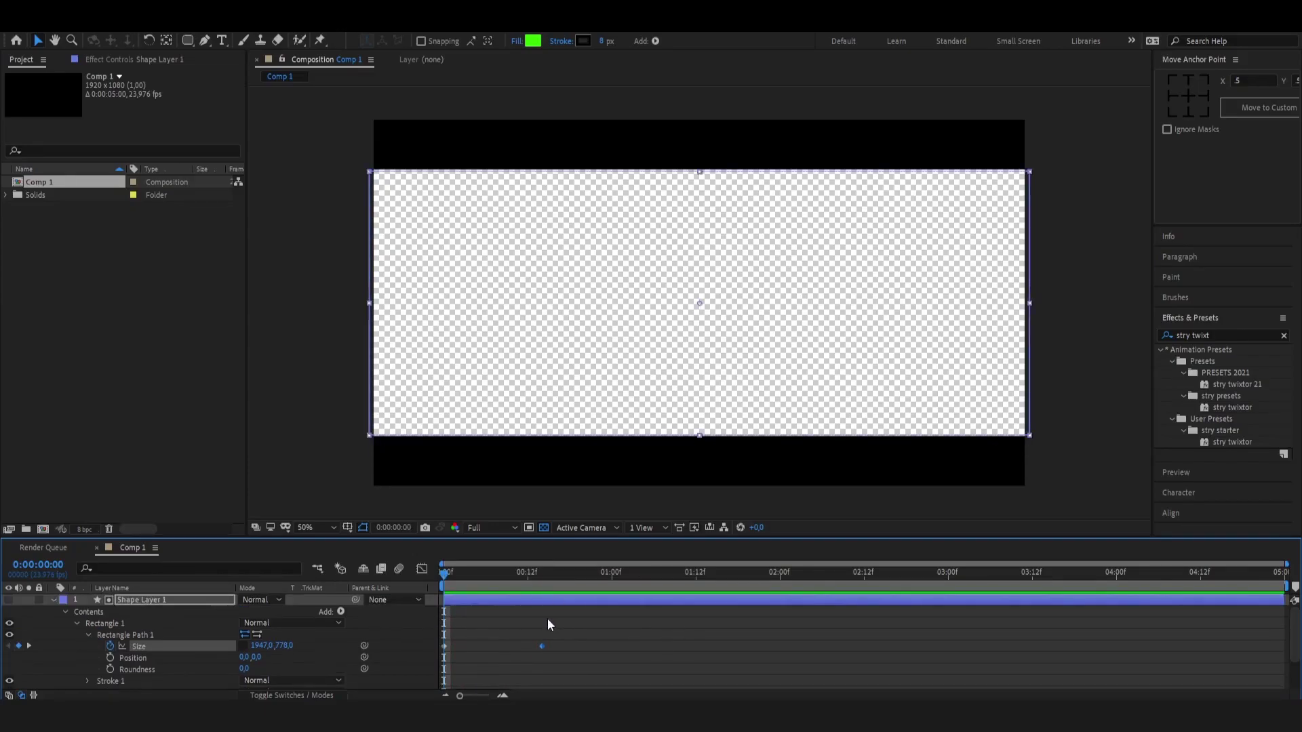
scroll(536, 628, "down", 2)
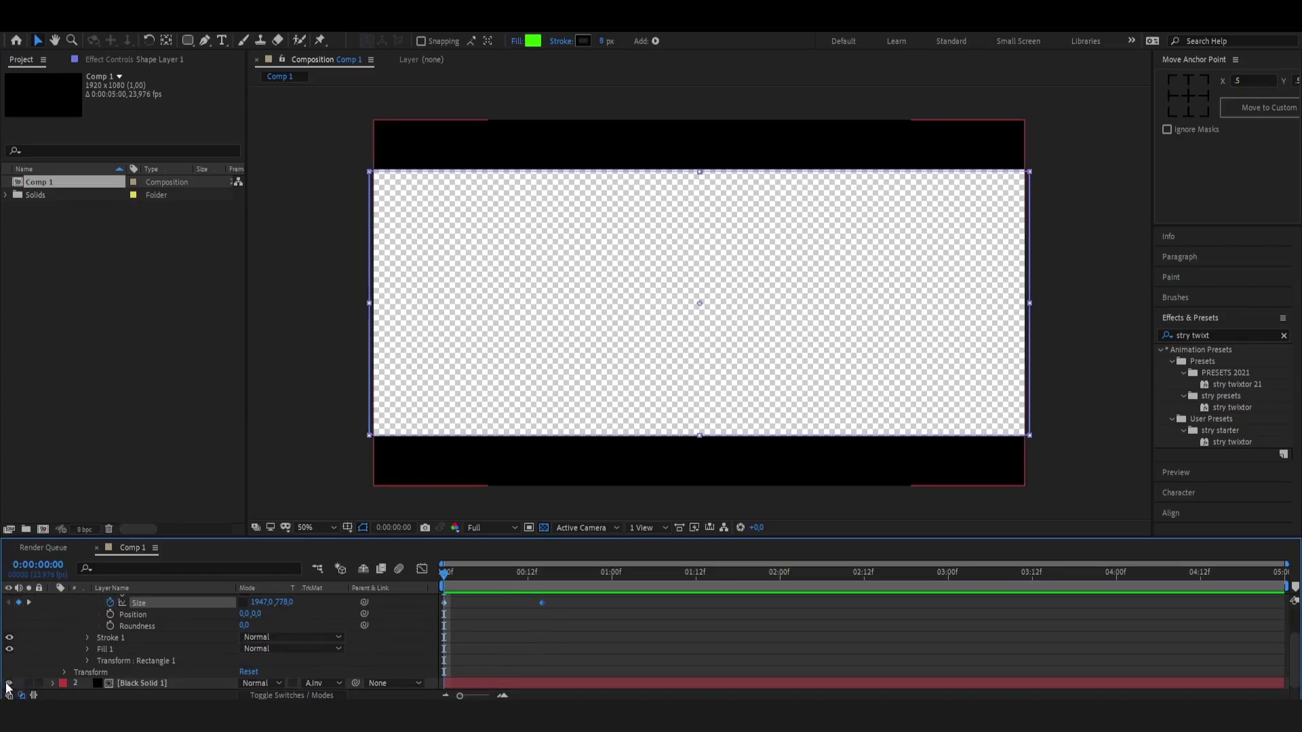
Add a full-frame black solid, Black Solid 2, and clear the Effects & Presets search.
key("ctrl+y")
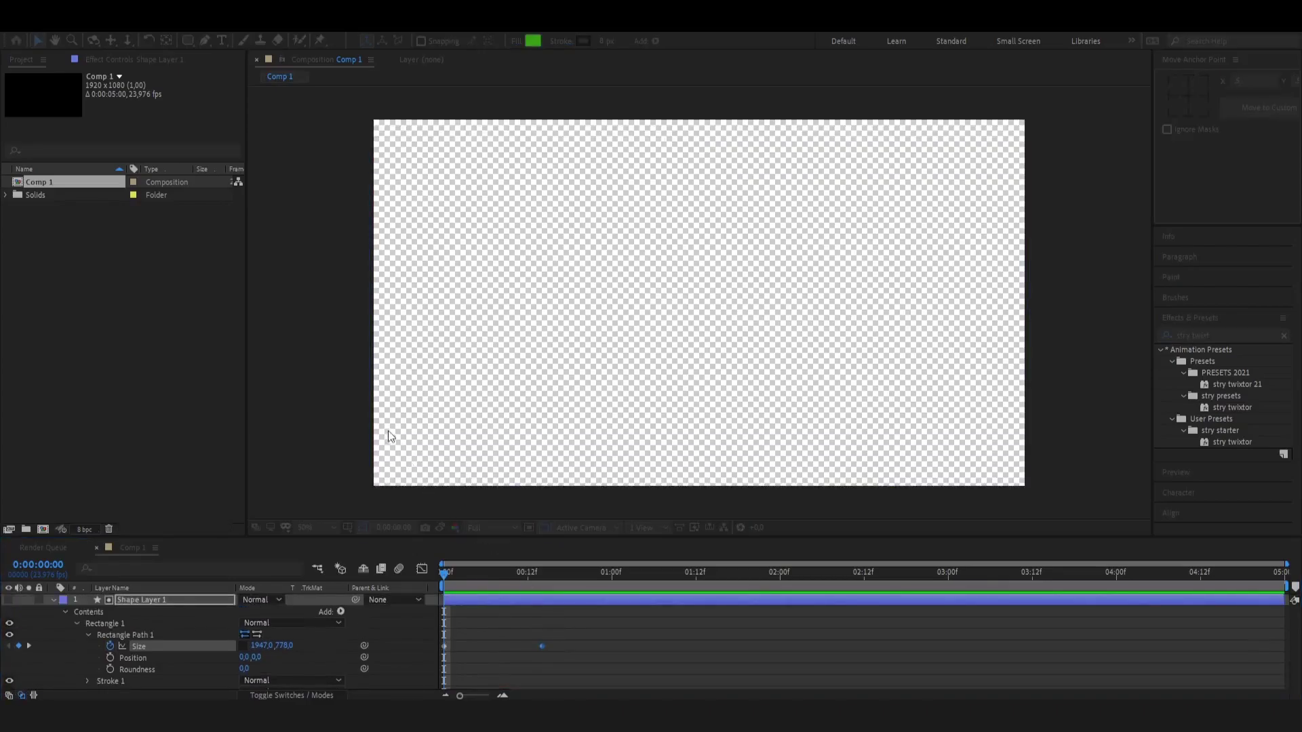
key("Return")
key("ctrl+5")
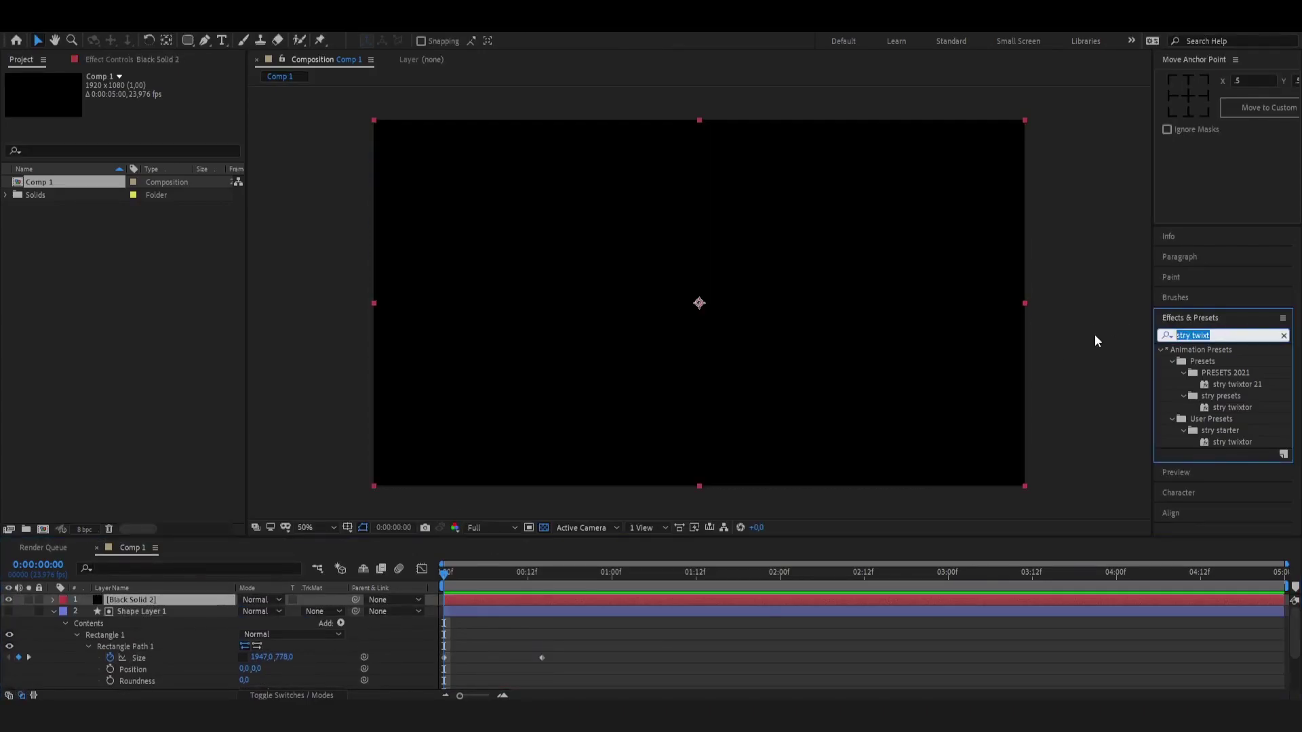
key("BackSpace")
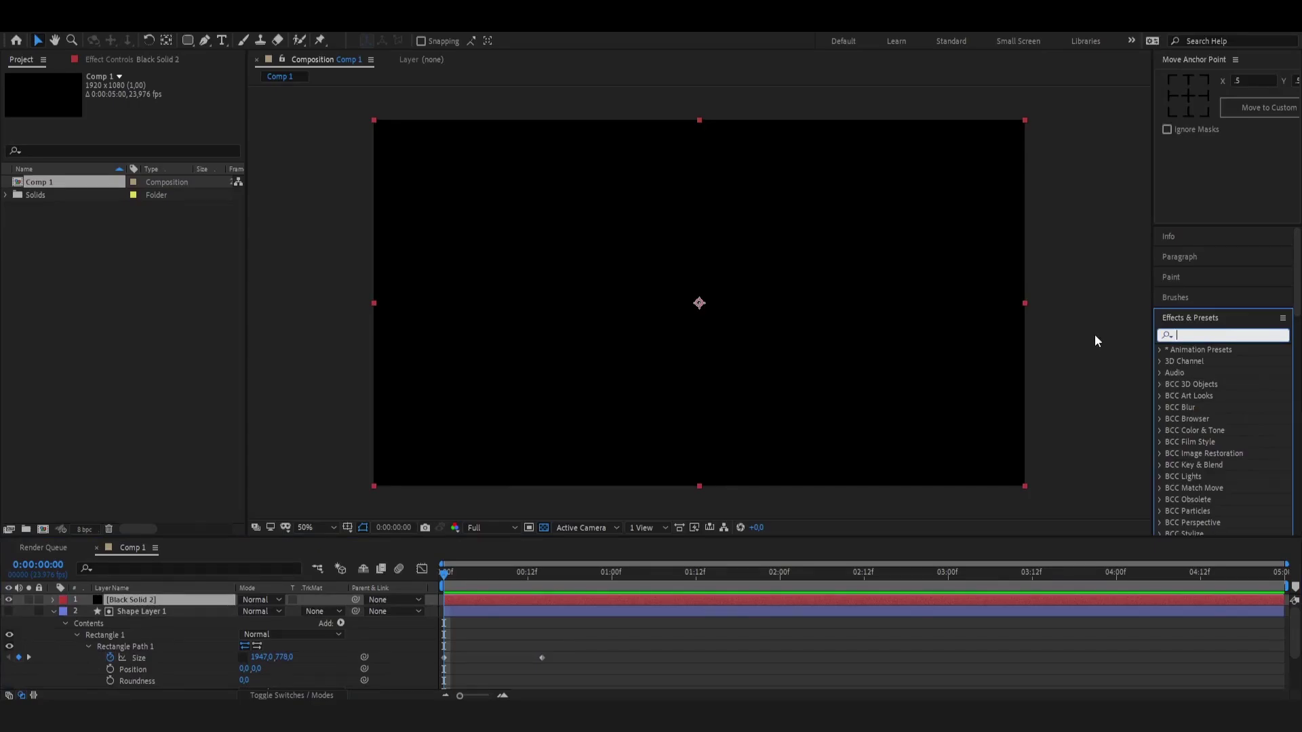
type("cc")
type("ja")
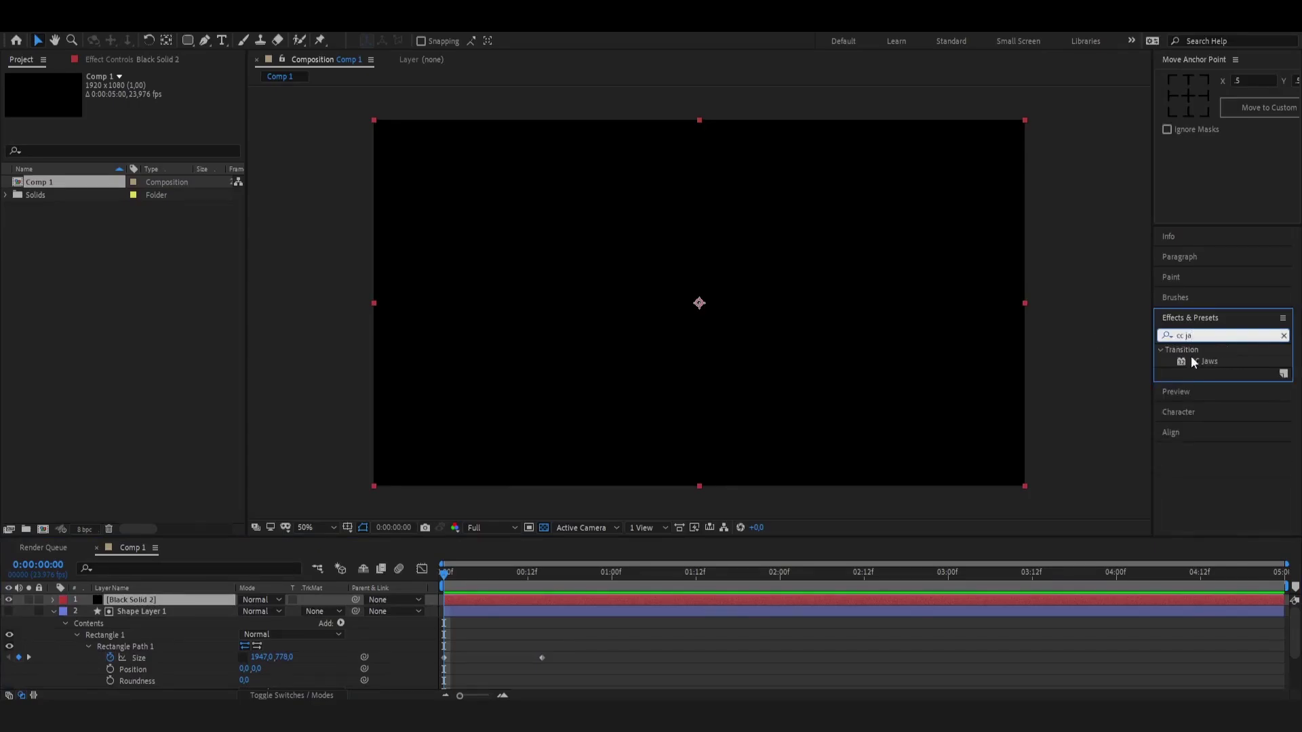
Apply CC Jaws to Black Solid 2 with 85% Completion and 0% Height, then deselect.
left_click_drag(1205, 361, 621, 603)
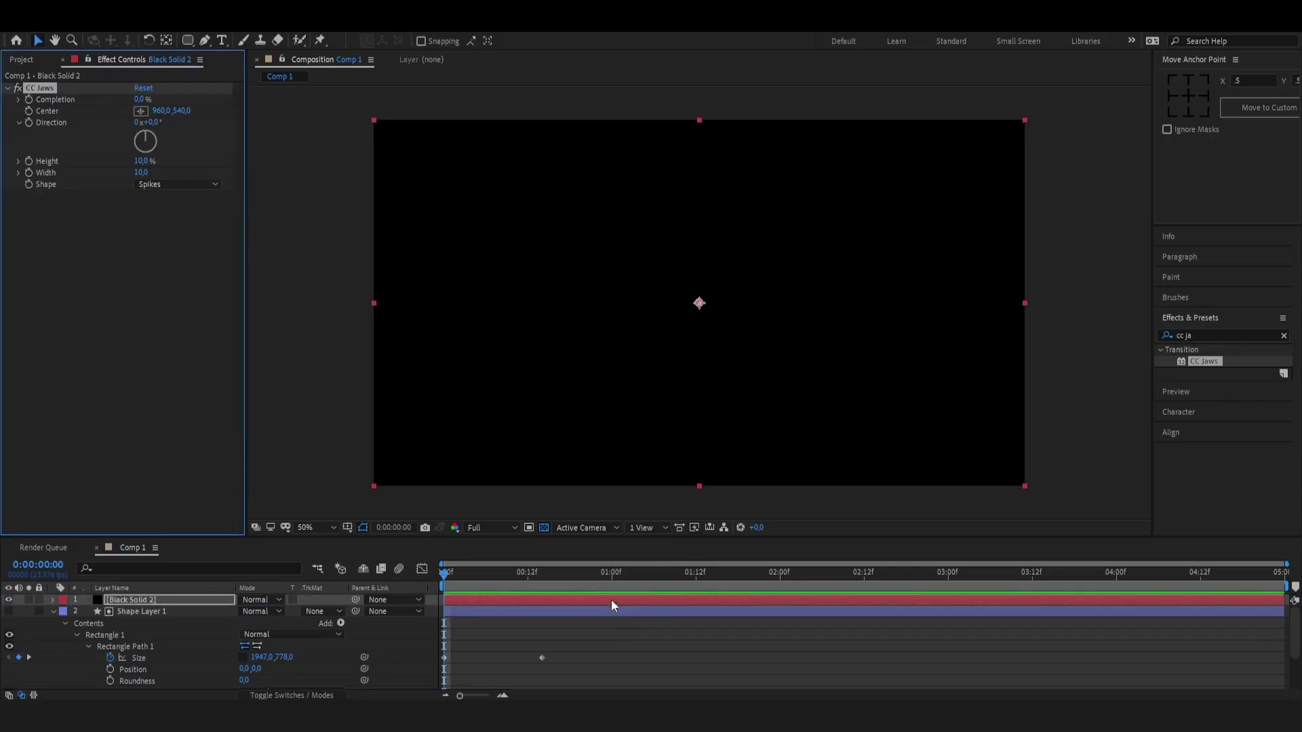
left_click(880, 599)
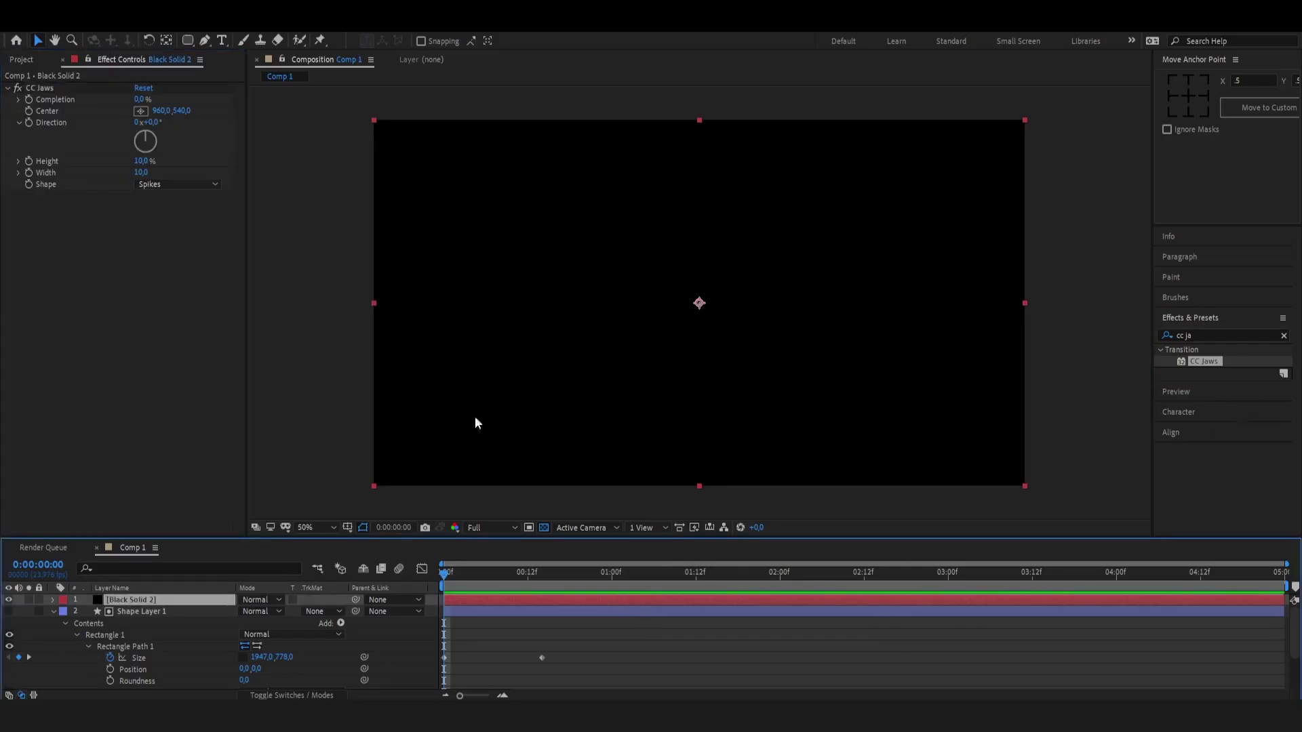
mouse_move(141, 98)
left_mouse_down()
mouse_move(169, 106)
mouse_move(161, 97)
left_mouse_up()
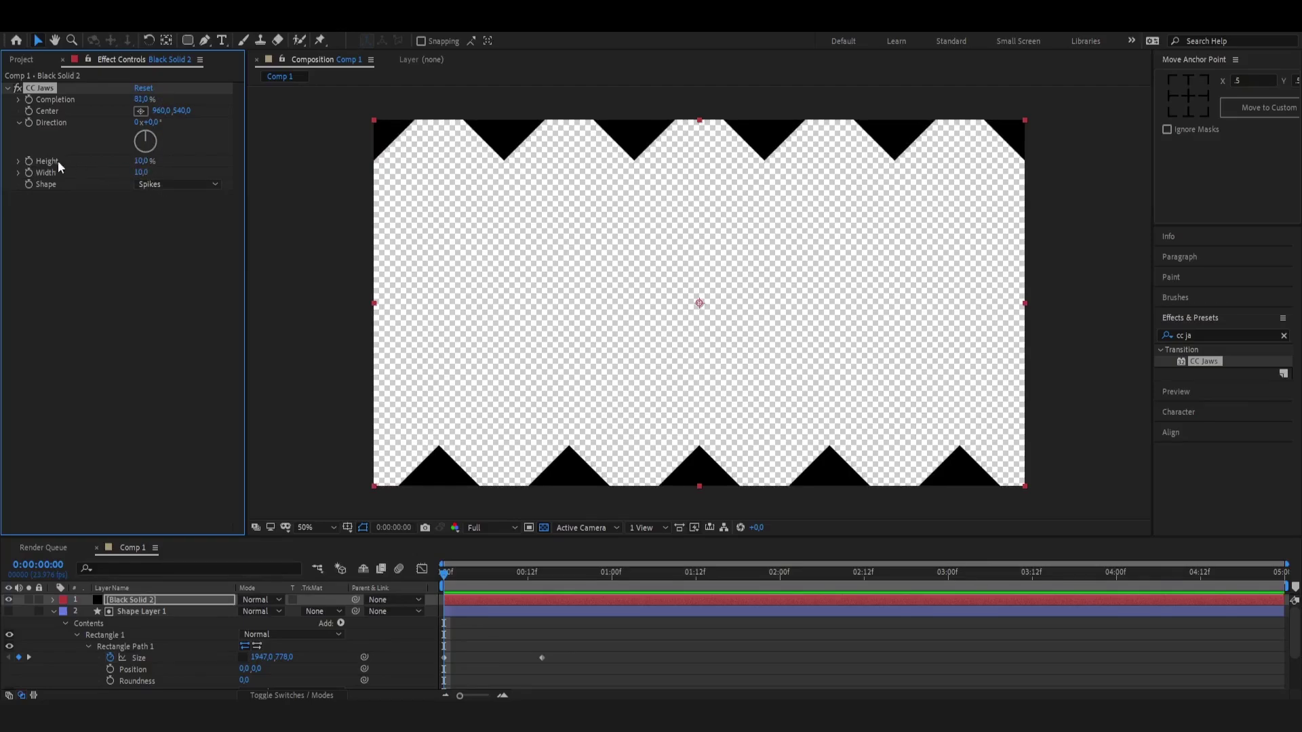
left_click_drag(142, 160, 7, 179)
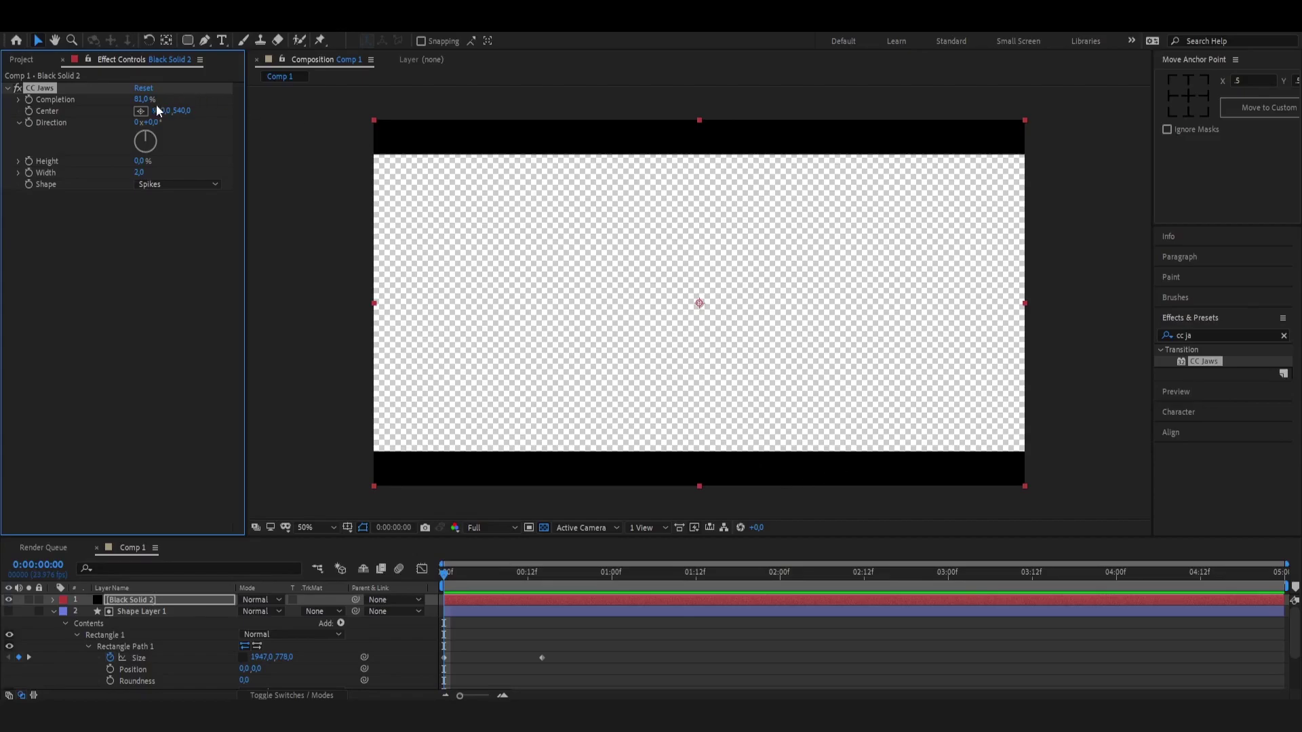
mouse_move(144, 99)
left_mouse_down()
mouse_move(174, 110)
mouse_move(152, 109)
left_mouse_up()
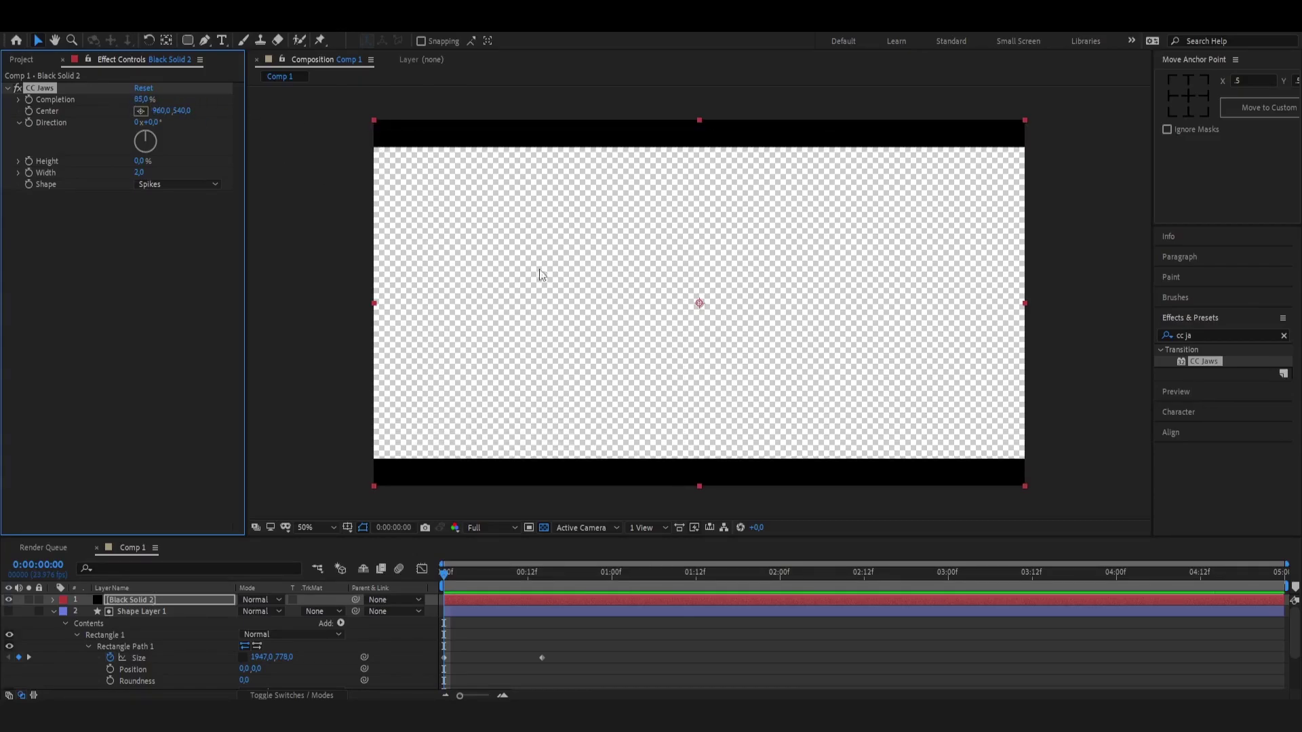
left_click(552, 642)
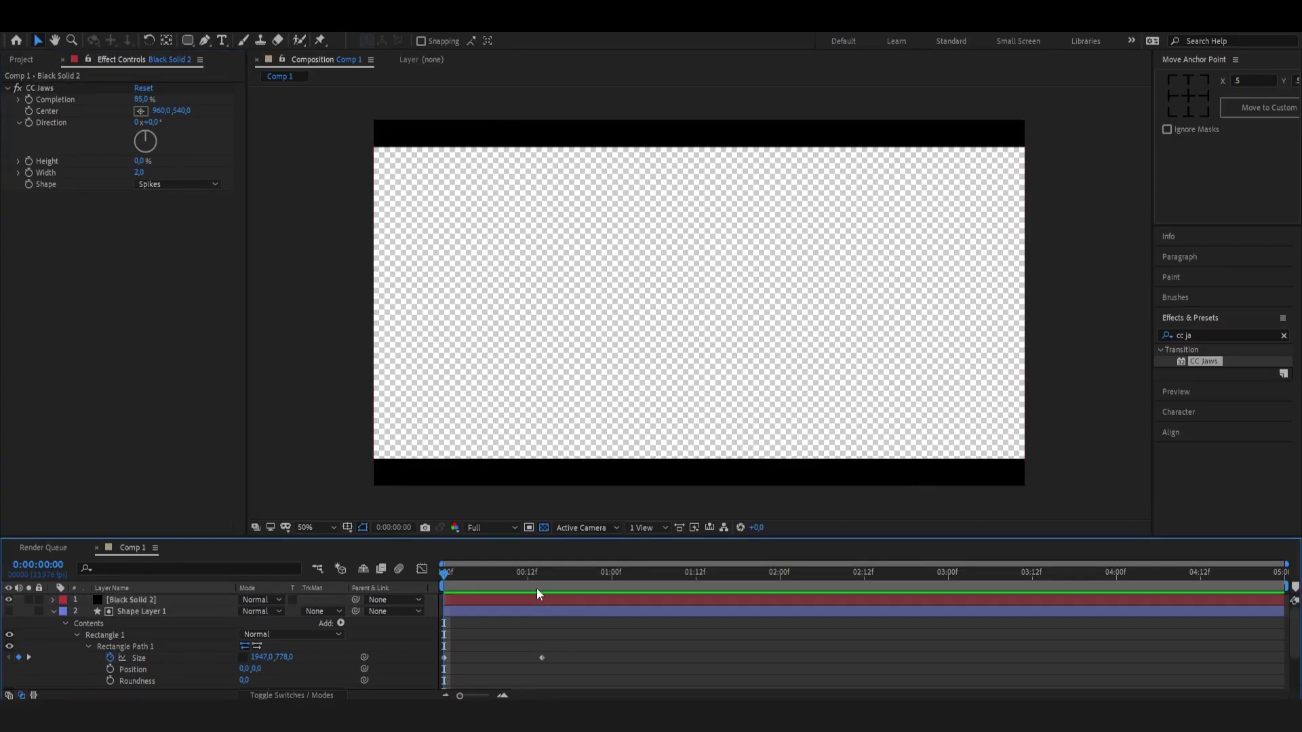